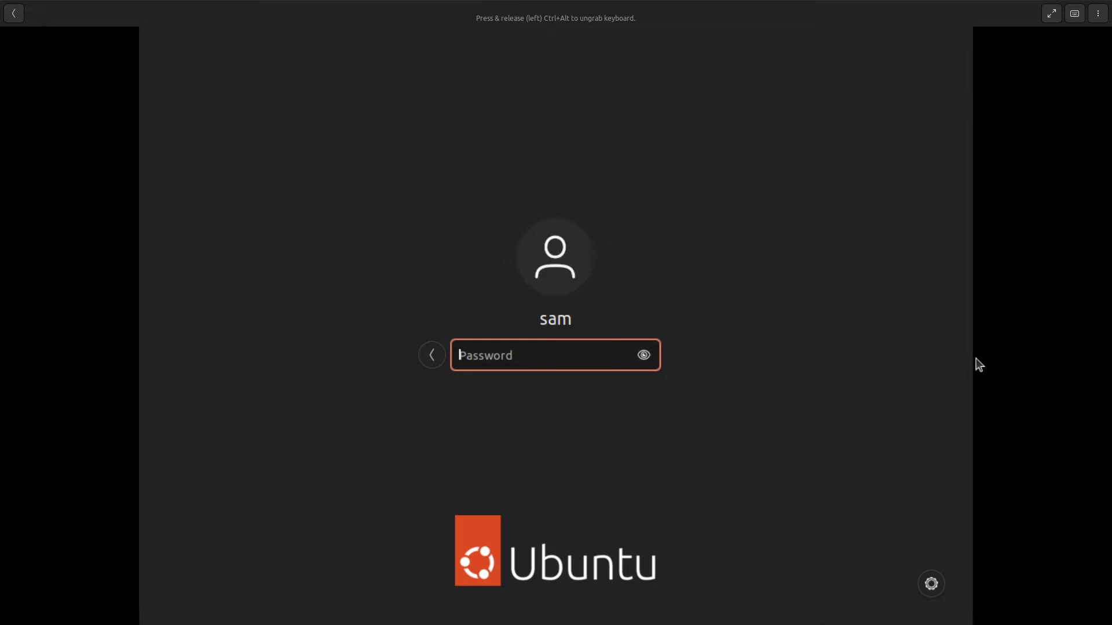
Show the login screen's session menu listing the Cinnamon, GNOME and Ubuntu sessions
left_click(933, 585)
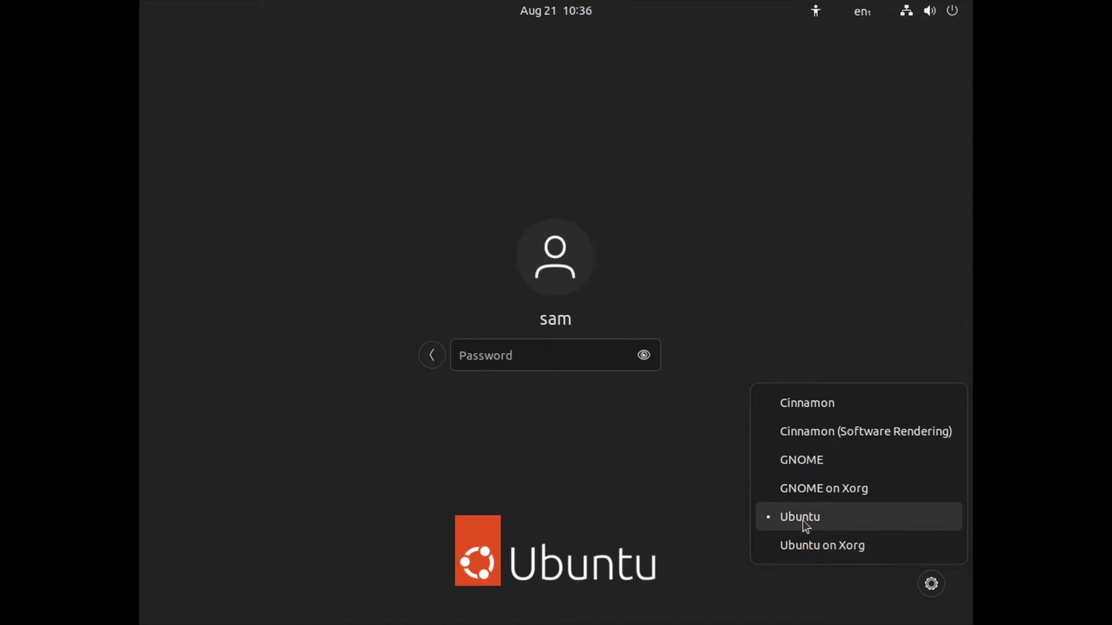
Choose the Ubuntu session and sign in with the account password
left_click(822, 522)
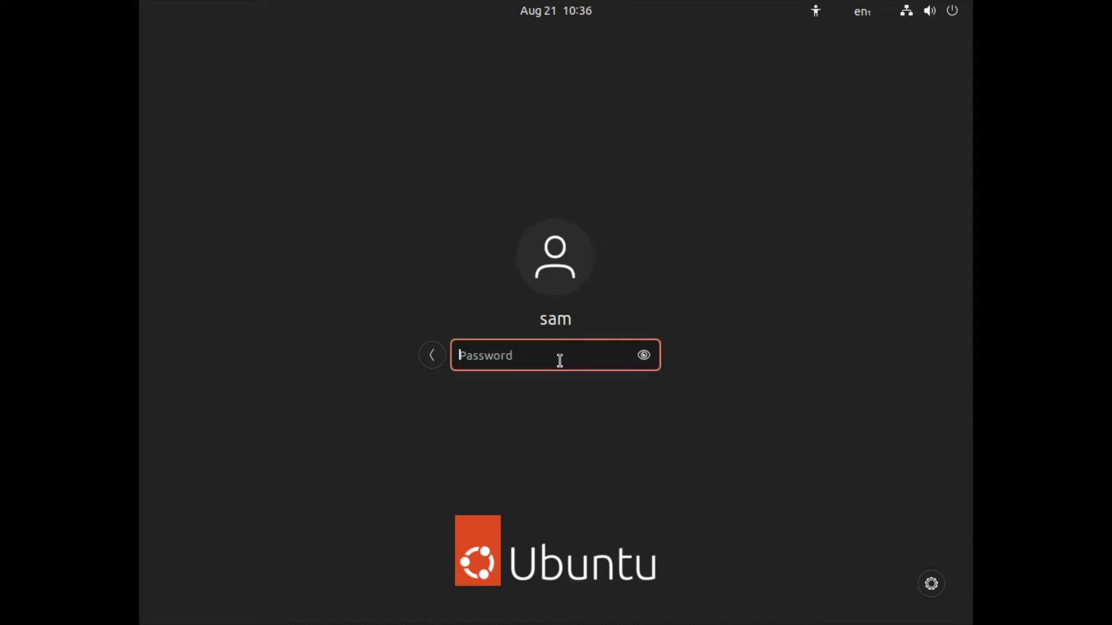
type("••••••")
key("Return")
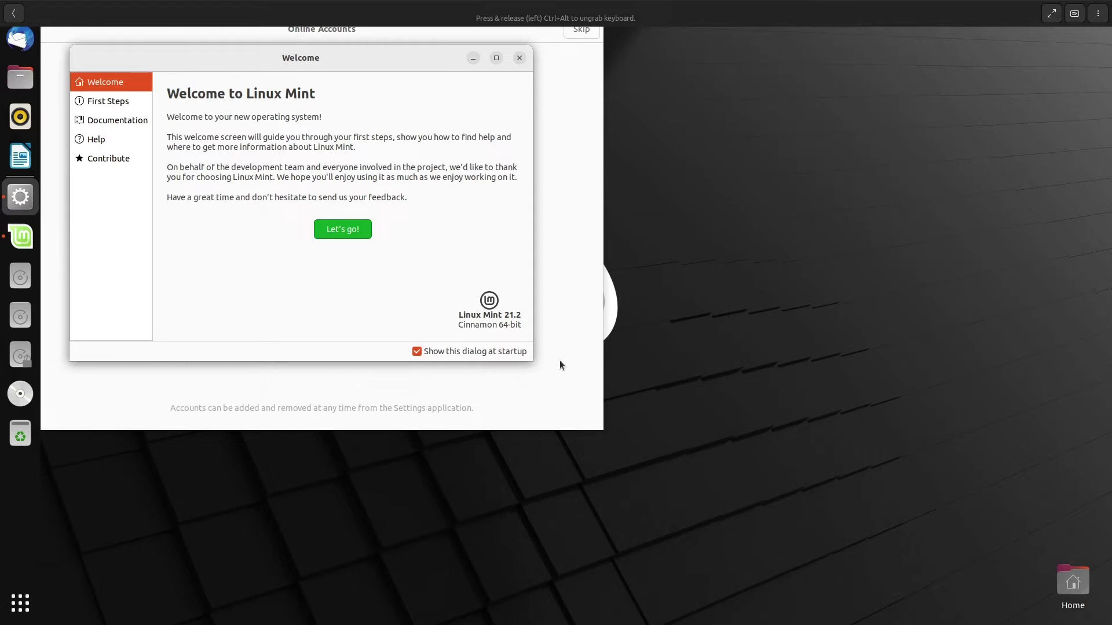
Dismiss the Linux Mint Welcome dialog and move Online Accounts toward the screen centre
left_click(349, 234)
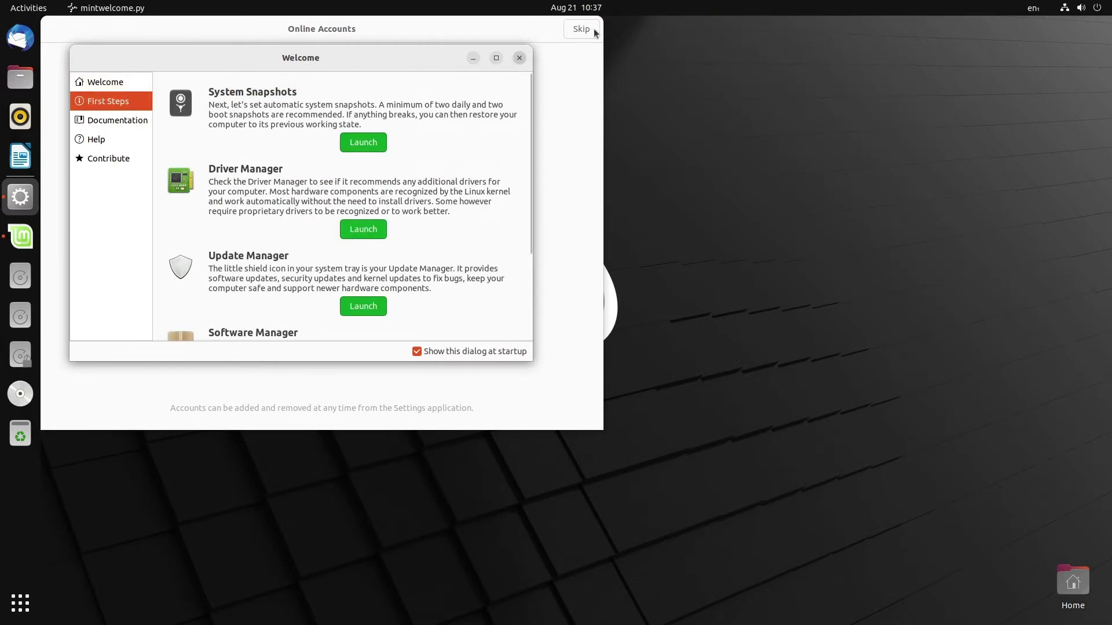
left_click_drag(358, 35, 526, 75)
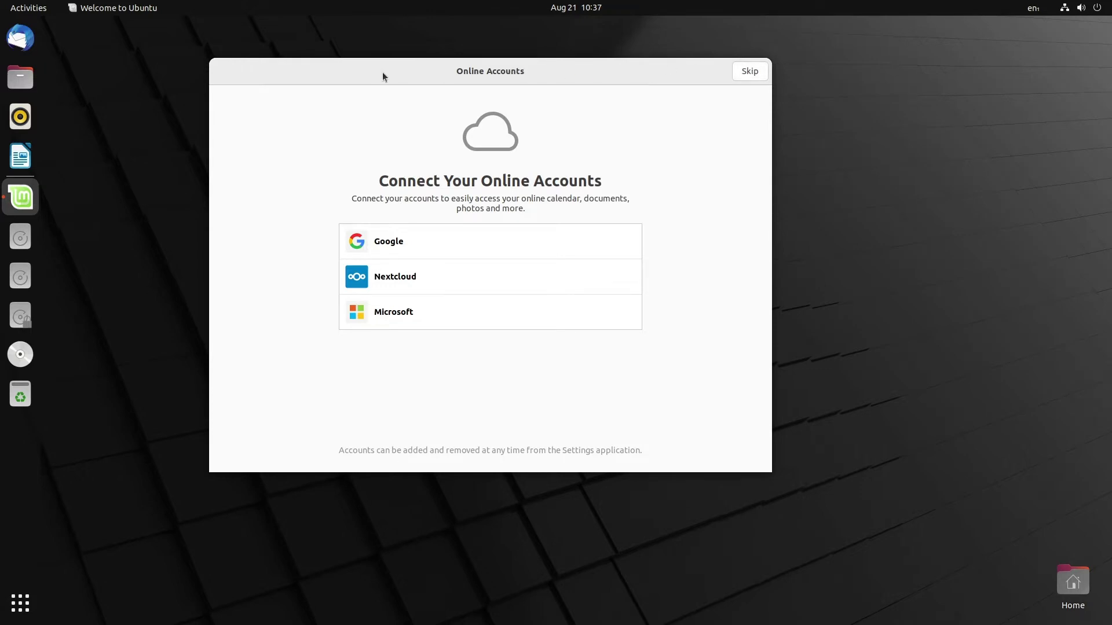
left_click_drag(378, 75, 450, 77)
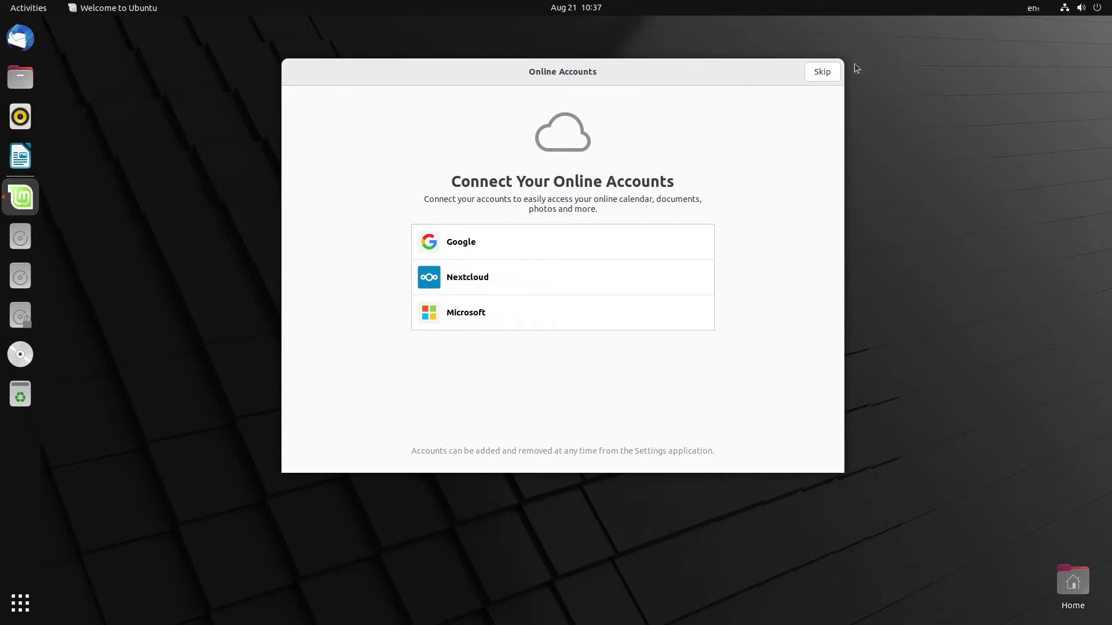
Skip online accounts, enable Location Services, and finish the Welcome to Ubuntu wizard
left_click(822, 72)
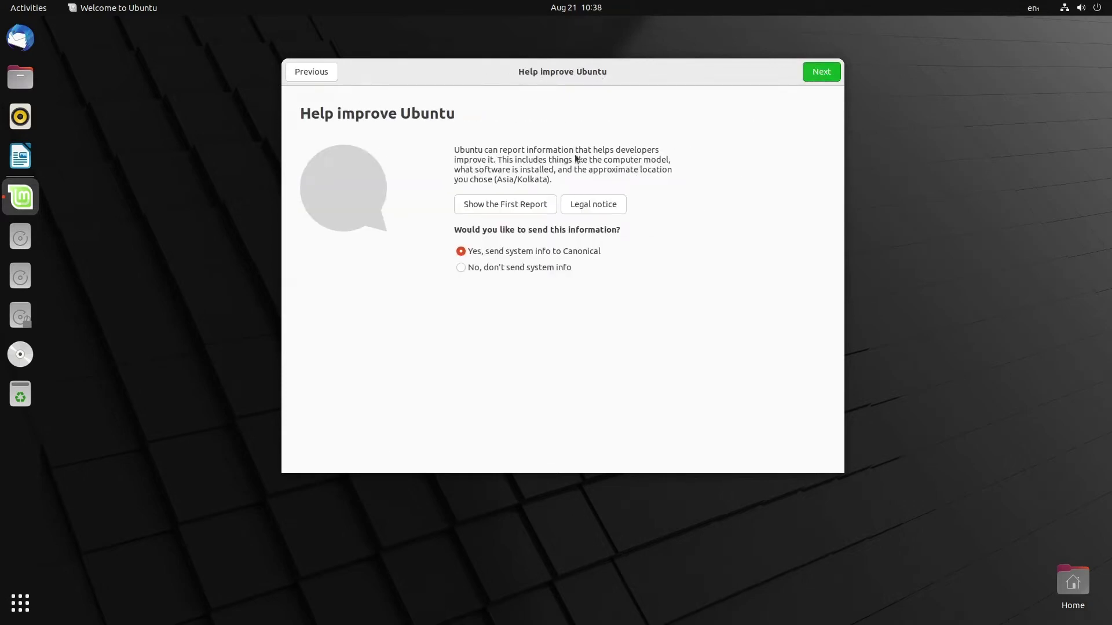
left_click(813, 79)
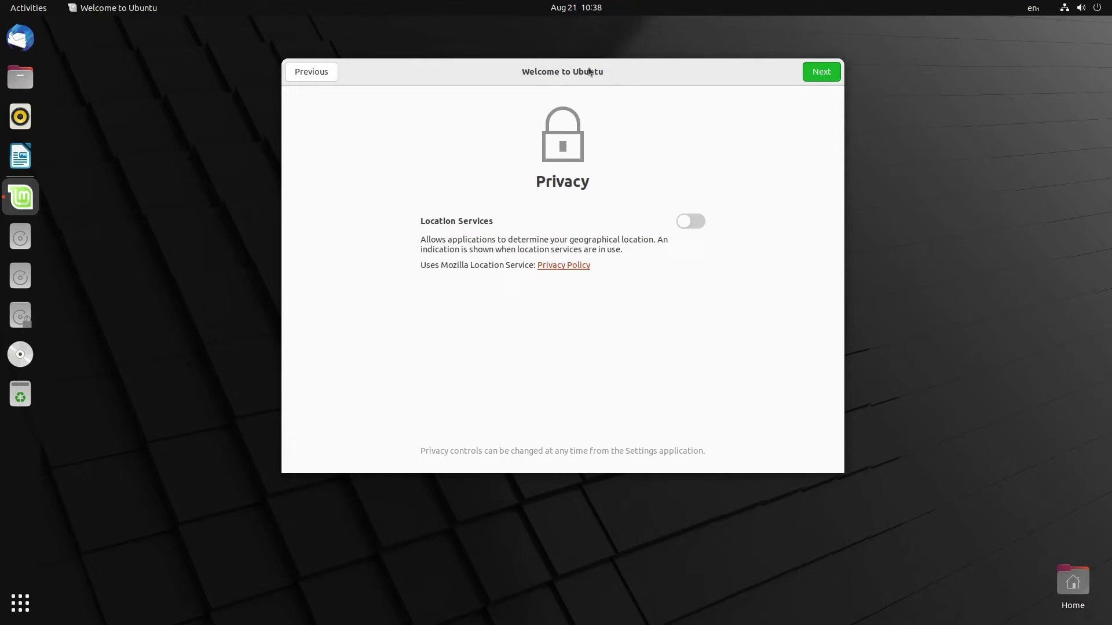
left_click(690, 221)
left_click(820, 75)
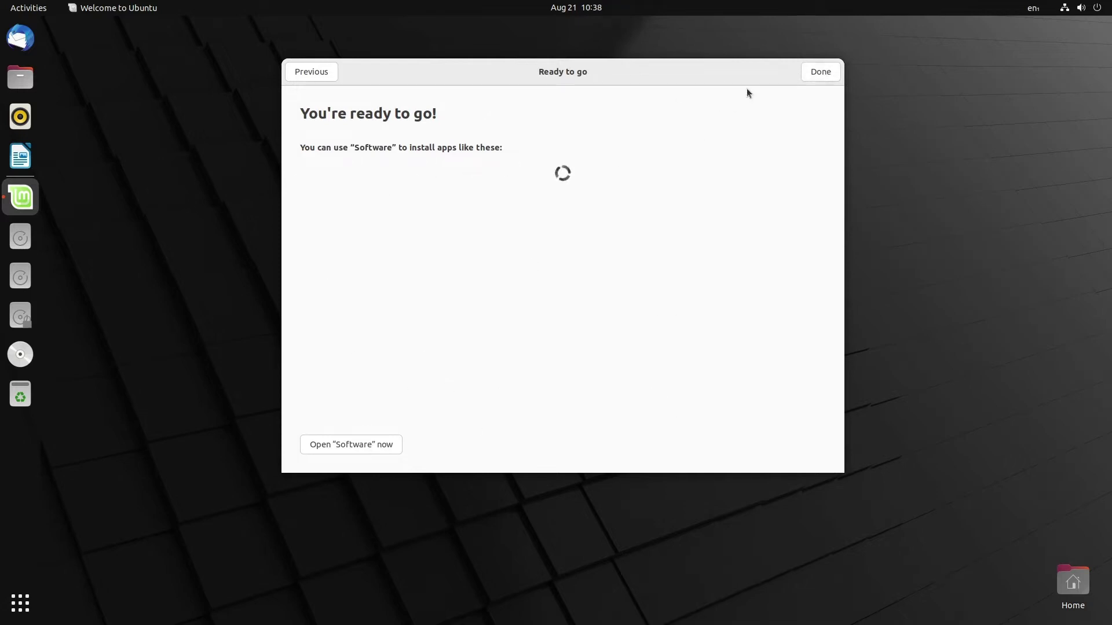
left_click(817, 73)
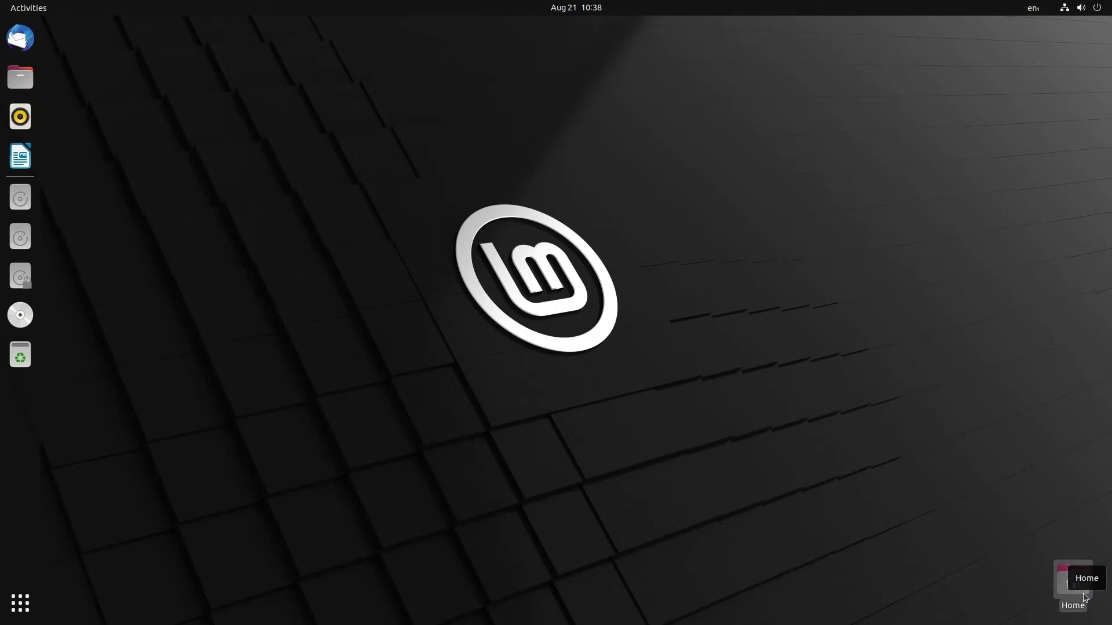
Open Activities, check the notifications panel, and reposition the Software Updater preview
left_click(29, 8)
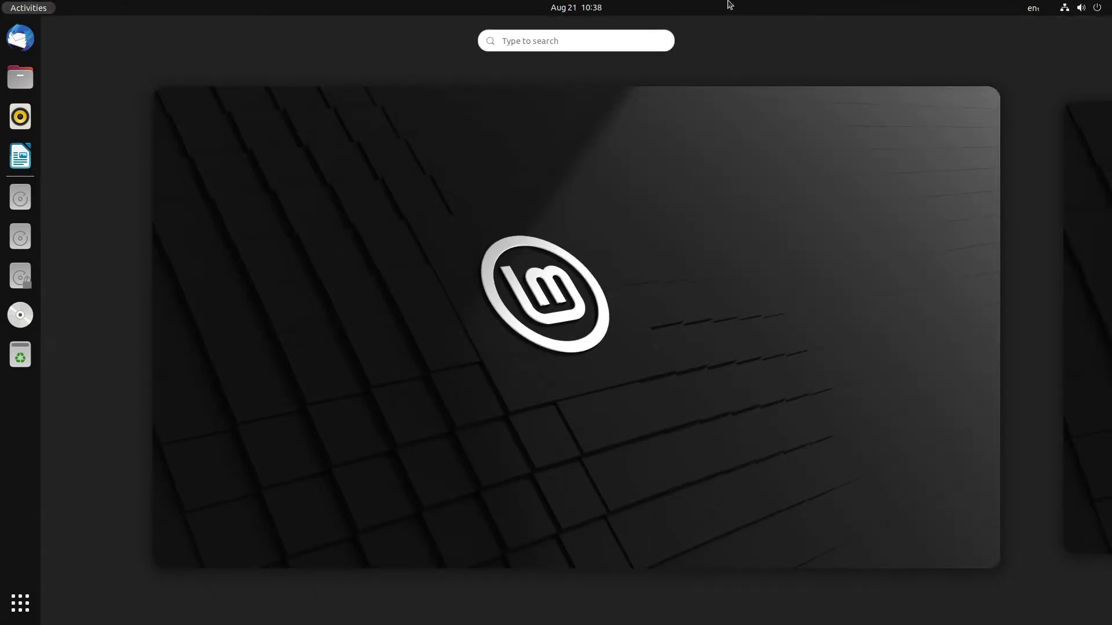
left_click(579, 9)
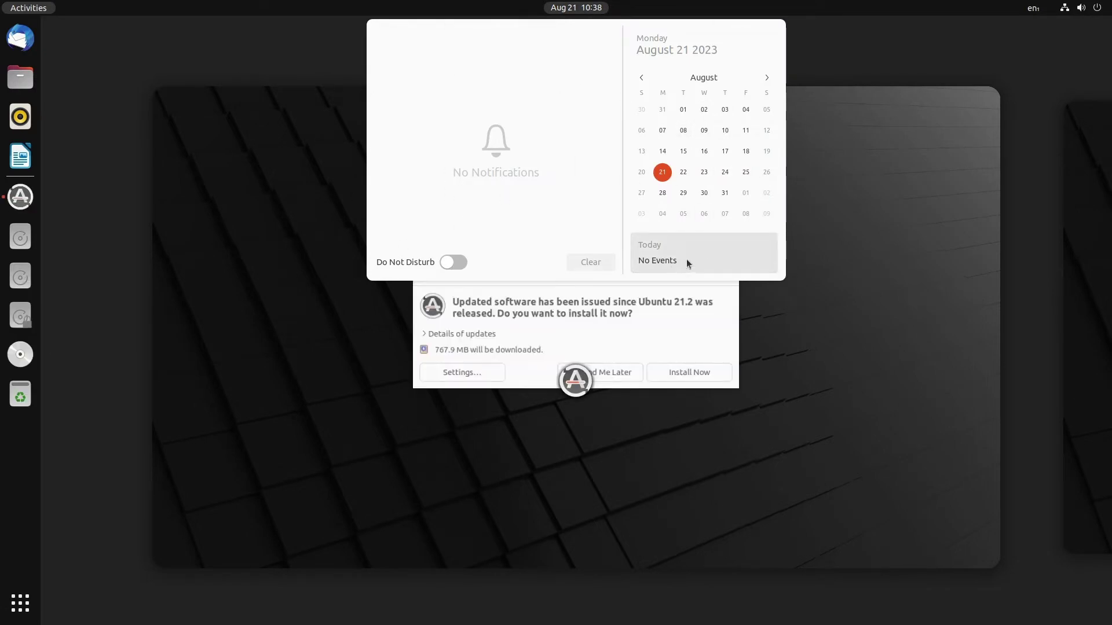
left_click(905, 252)
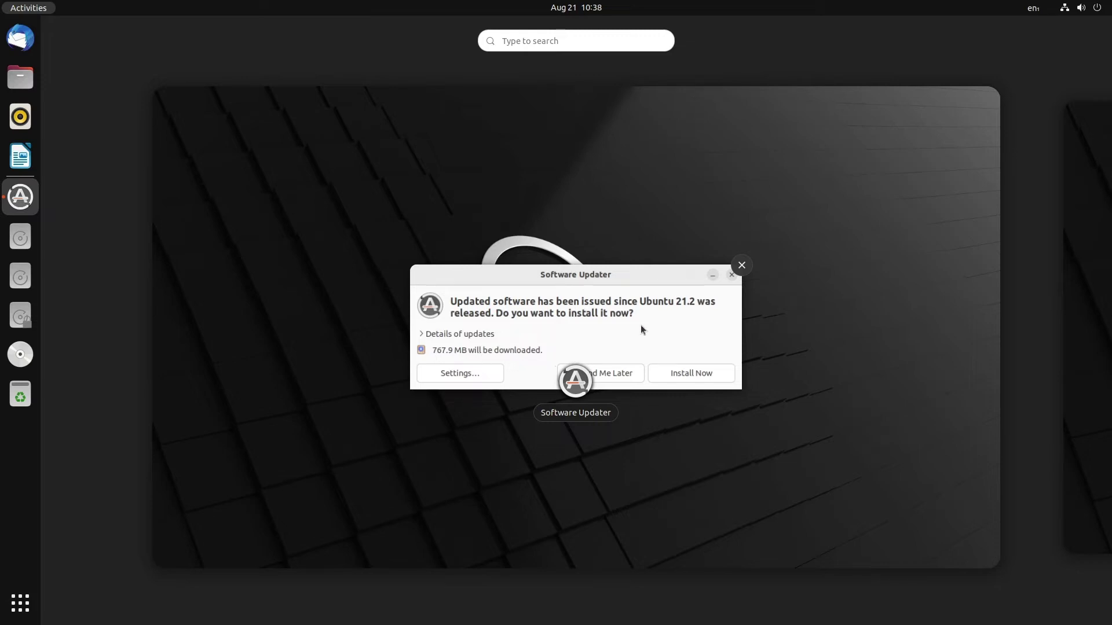
left_click_drag(583, 271, 543, 232)
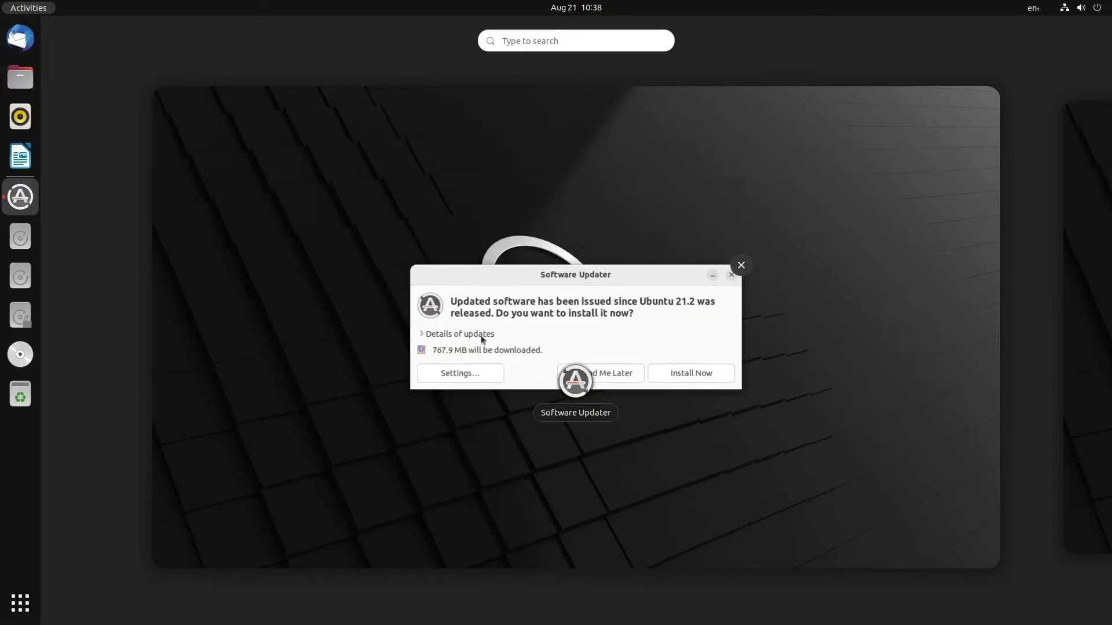
Expand the update details and the Ubuntu base group, scrolling through the pending updates
left_click(419, 338)
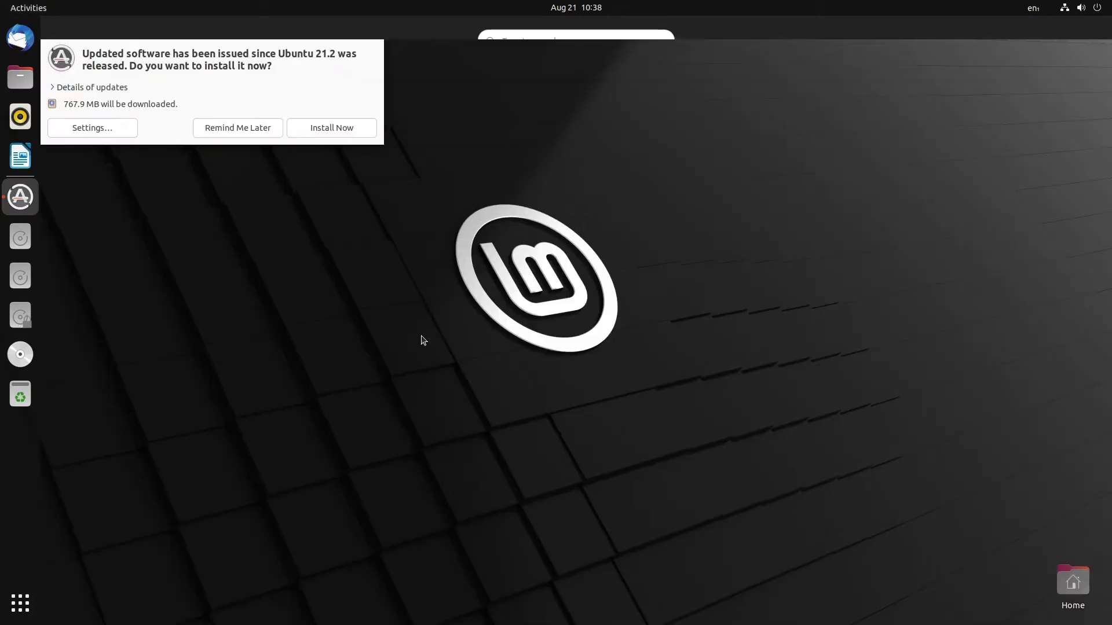
left_click(52, 87)
scroll(196, 140, "down", 1)
scroll(196, 139, "down", 5)
scroll(196, 140, "down", 8)
scroll(195, 140, "down", 4)
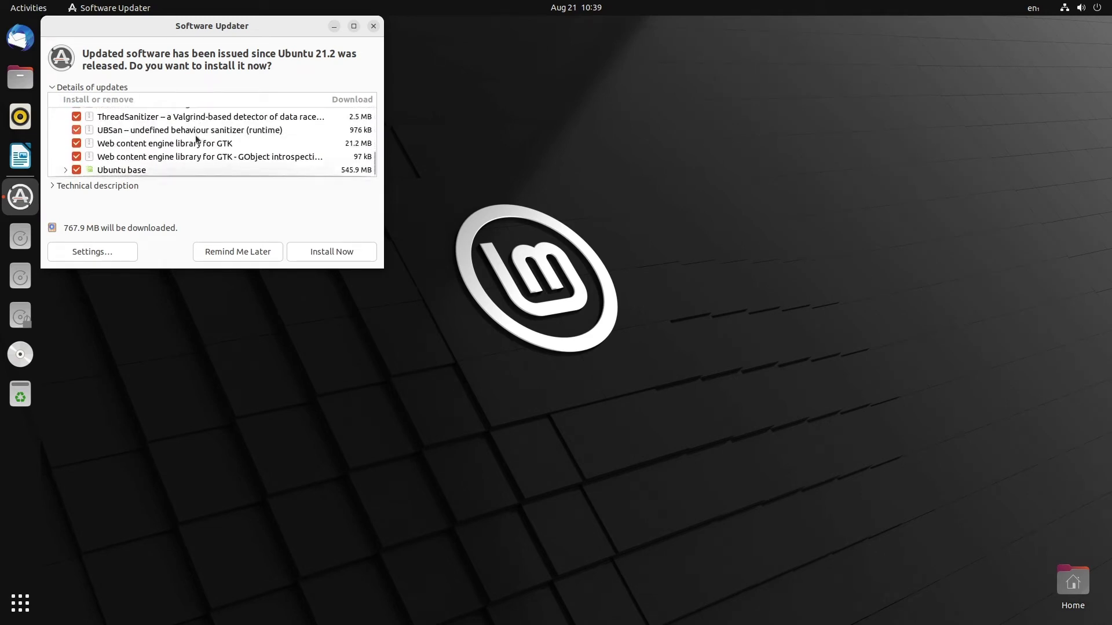
left_click(66, 171)
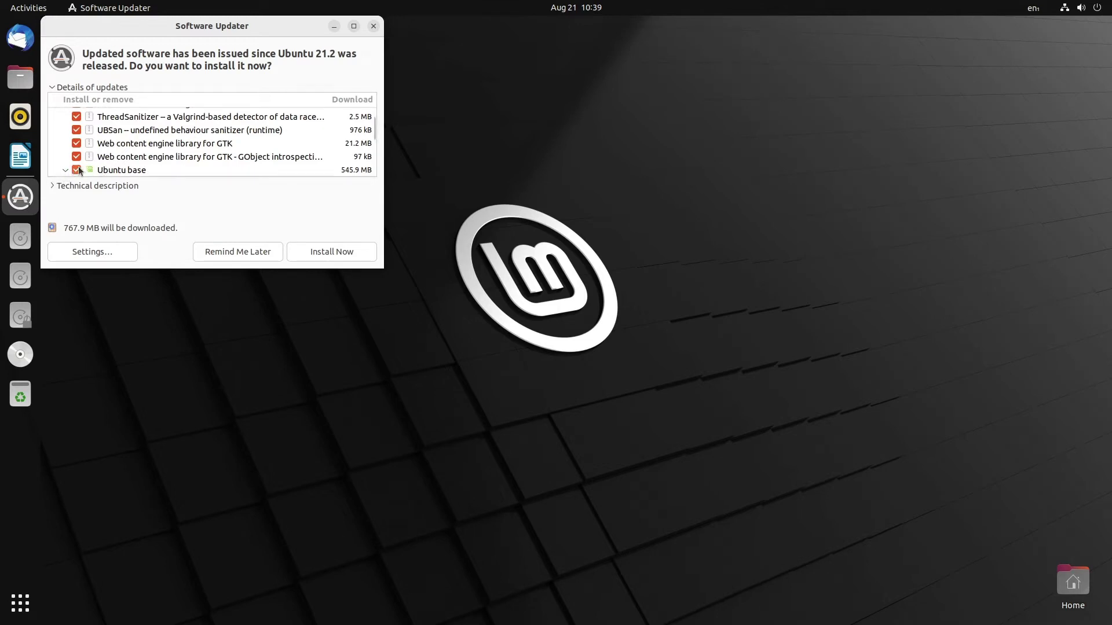
scroll(166, 160, "down", 2)
scroll(165, 159, "down", 2)
scroll(166, 160, "down", 12)
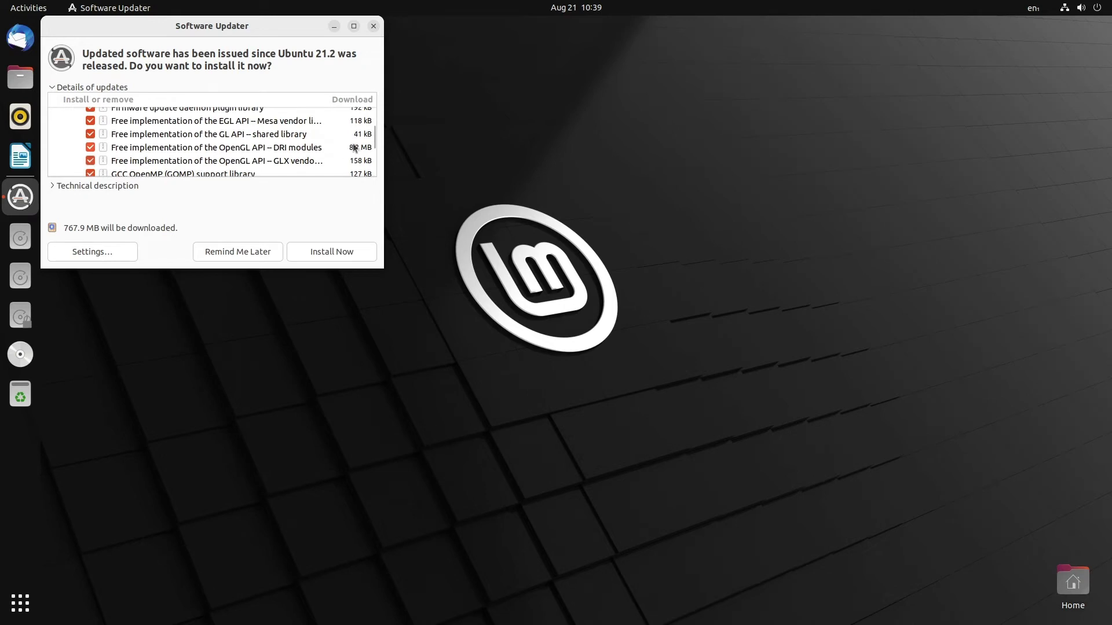
Move the Software Updater window toward the centre and close it without installing
left_click_drag(374, 141, 375, 110)
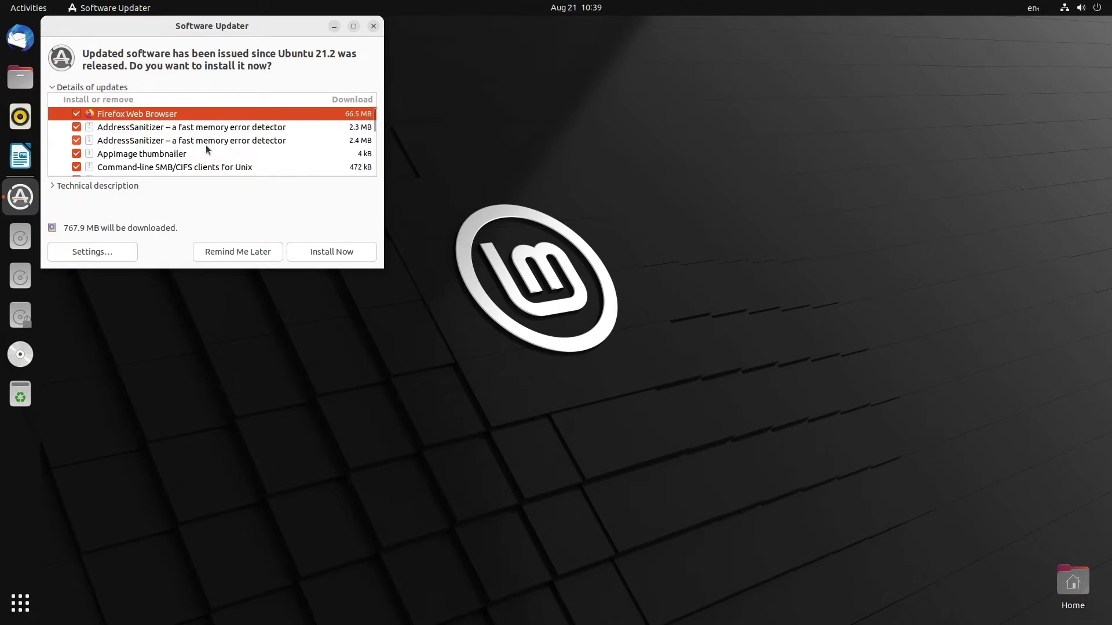
left_click_drag(224, 28, 352, 82)
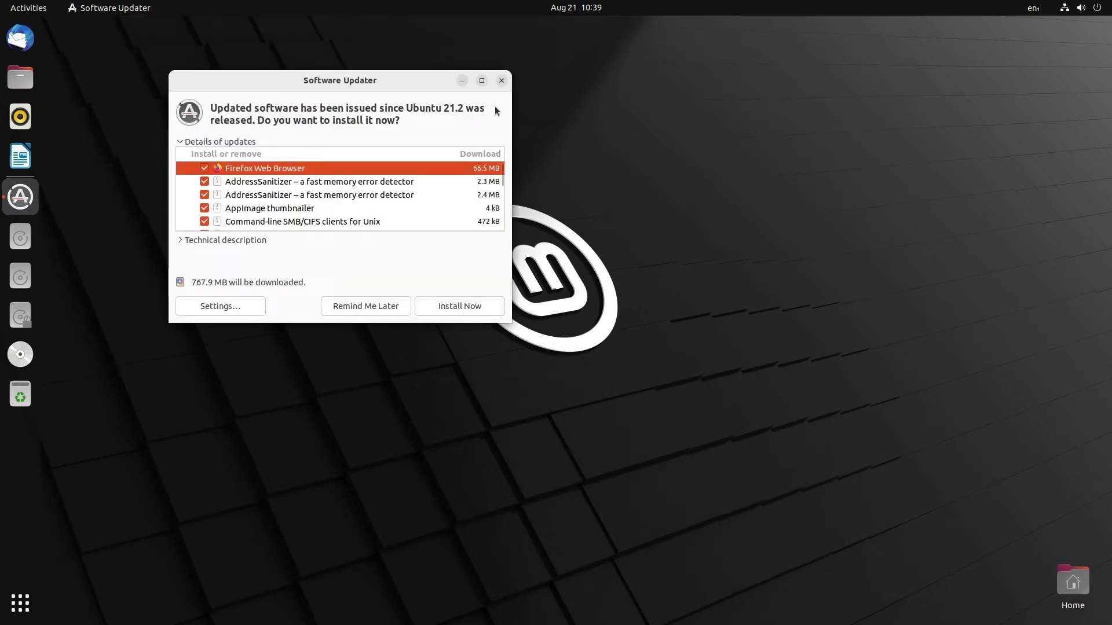
left_click(501, 80)
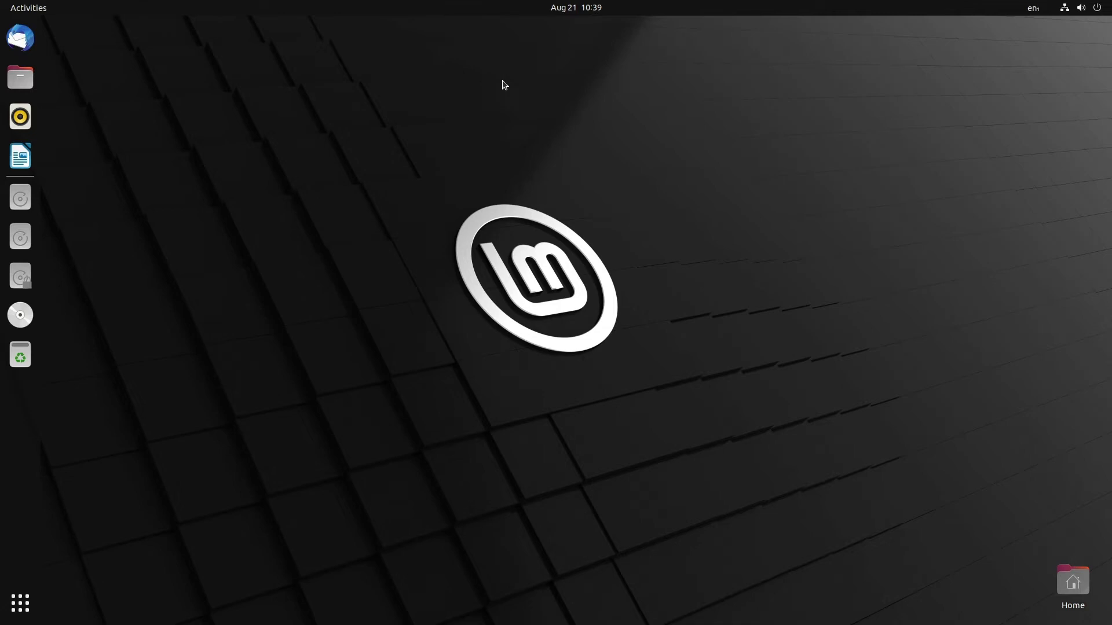
left_click(1099, 11)
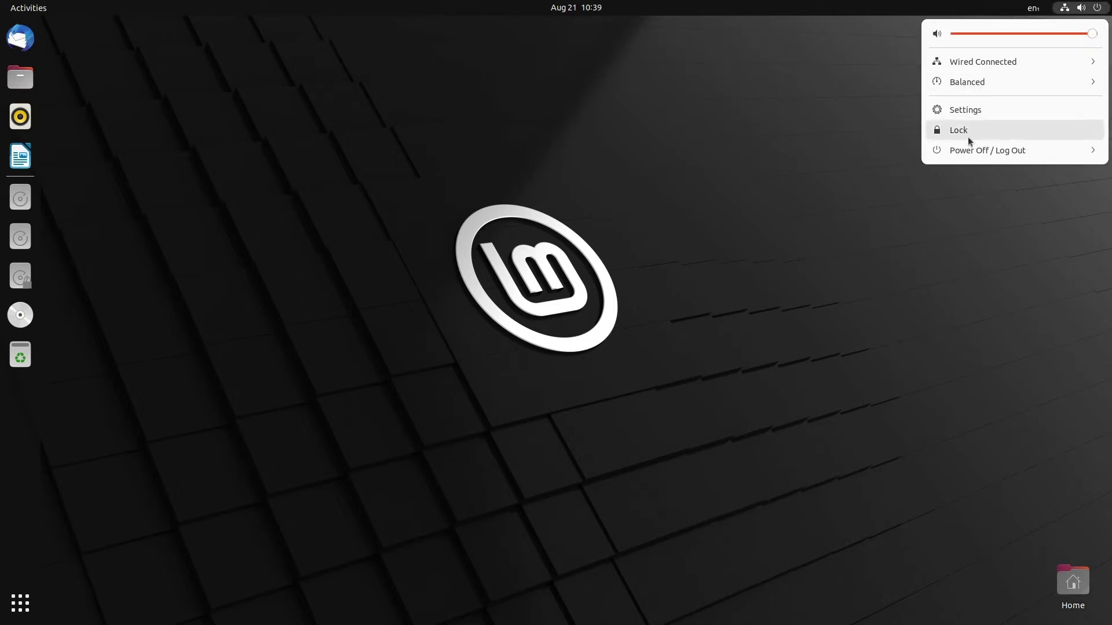
mouse_move(1073, 7)
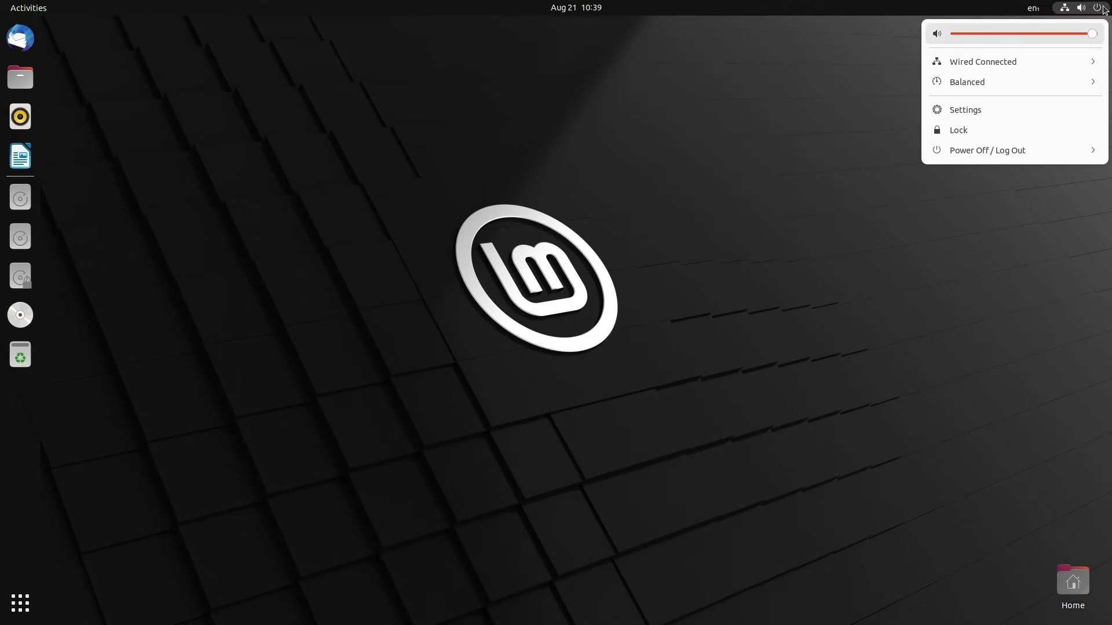
key("Left")
key("Right")
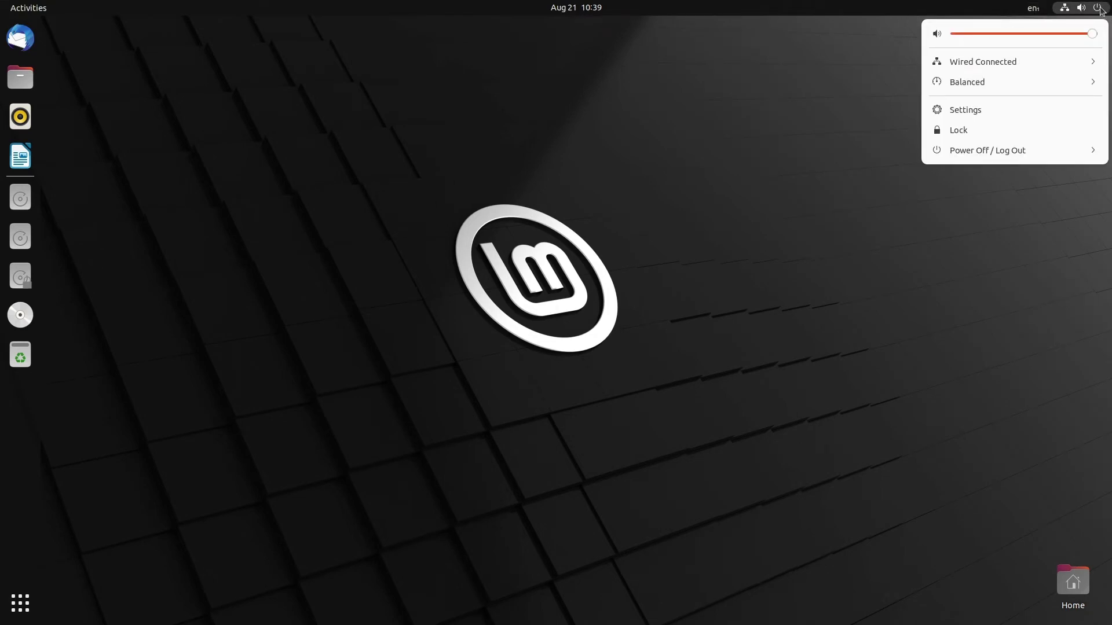
key("Escape")
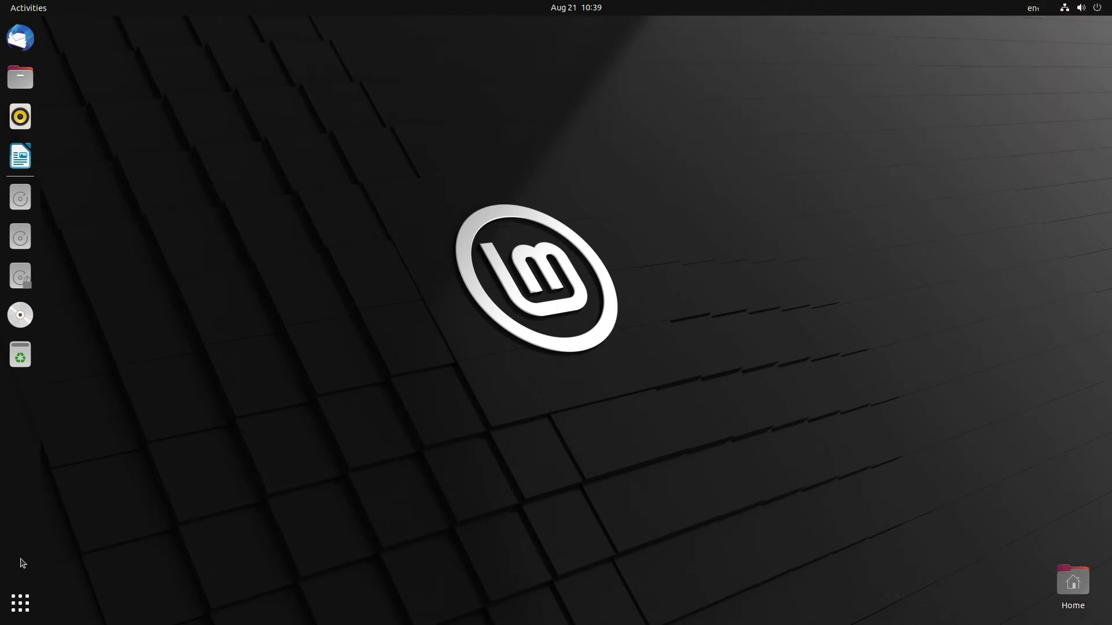
Show the application grid and switch to its second page
left_click(20, 605)
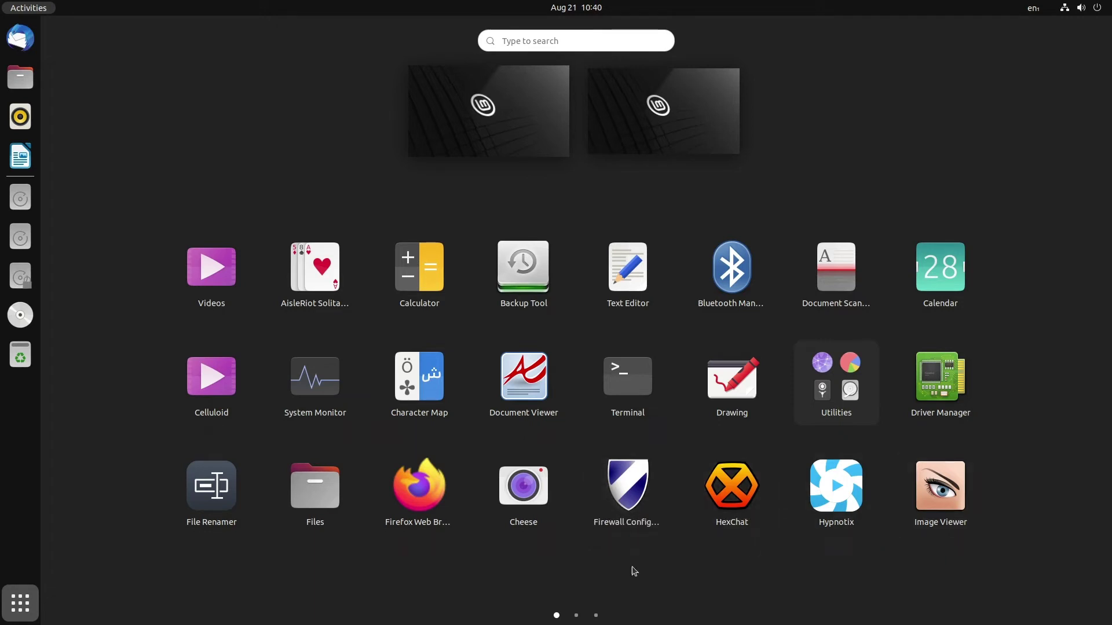
left_click(576, 616)
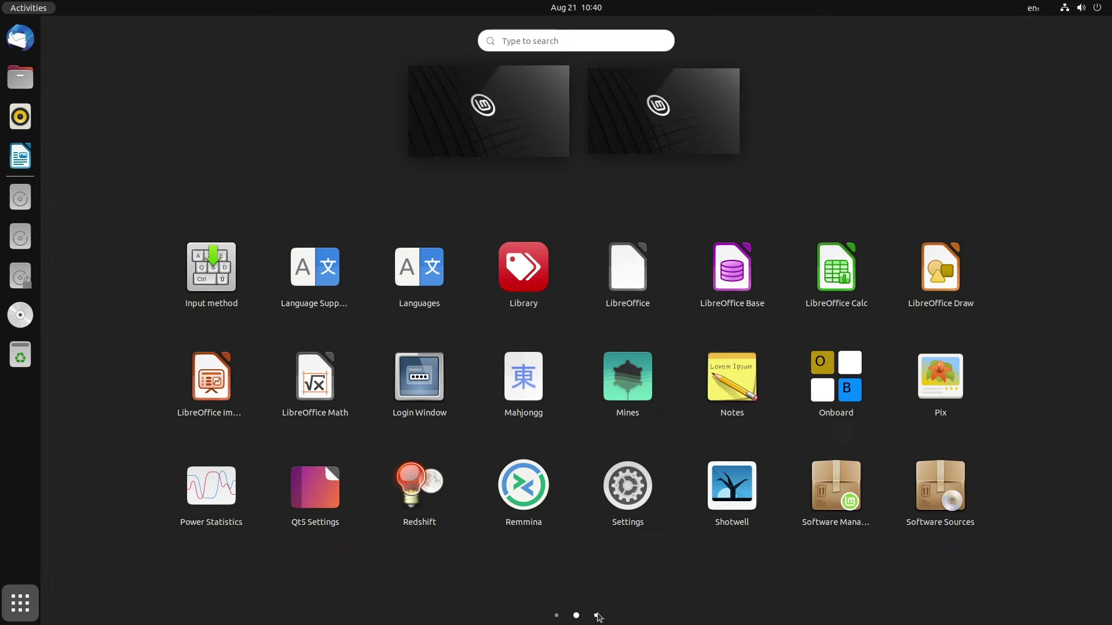
View the third page of apps, then scroll back to the first page
left_click(596, 616)
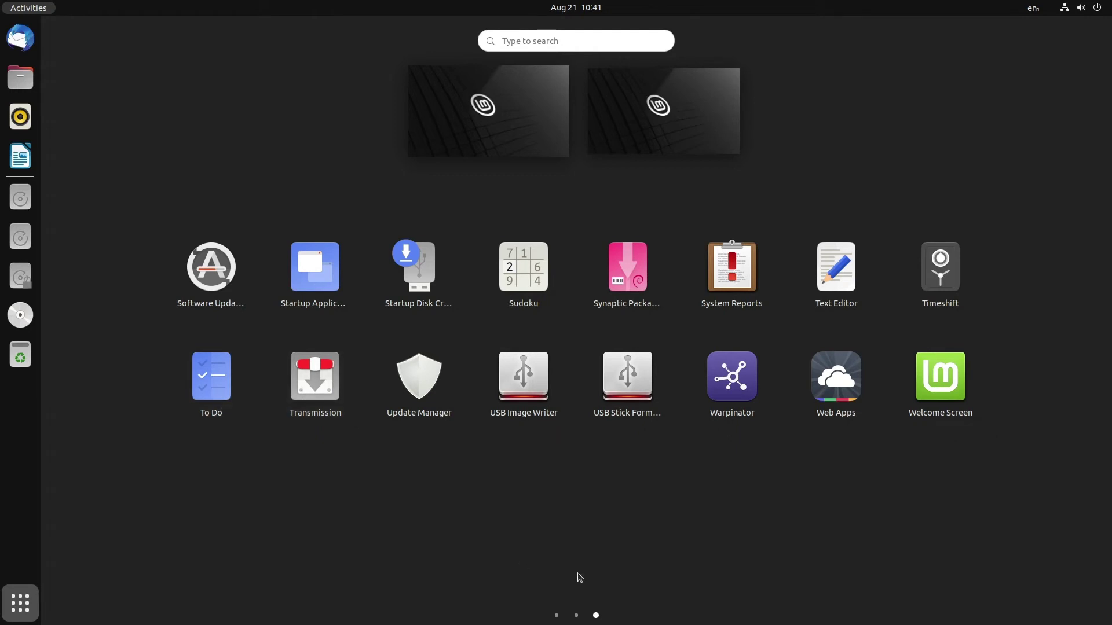
scroll(778, 497, "up", 1)
scroll(577, 396, "up", 1)
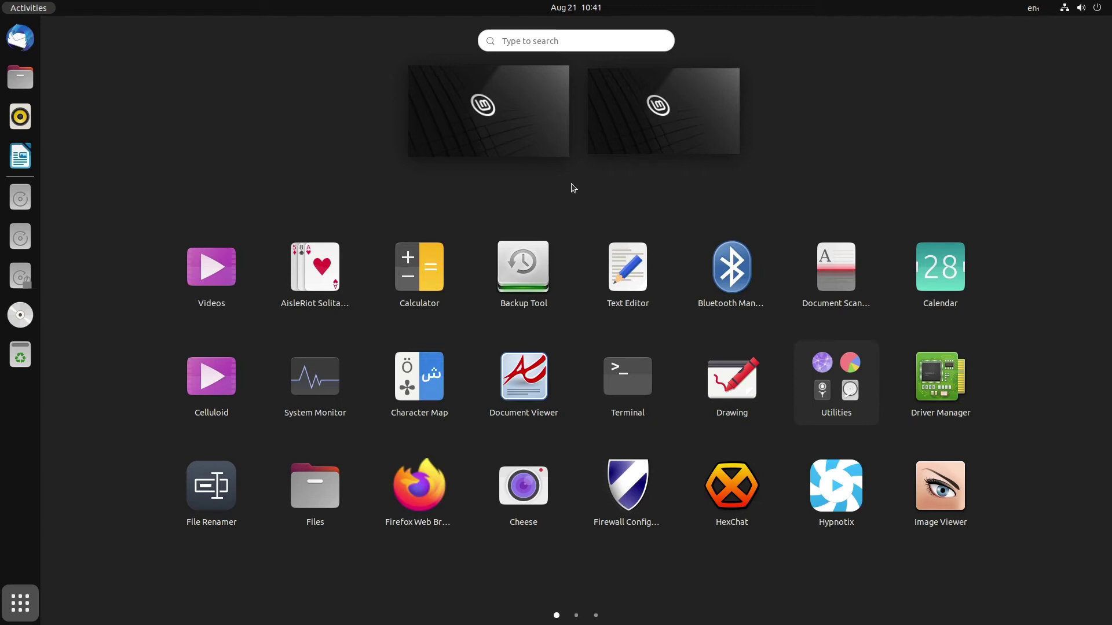
Return to the desktop, choose 'Change Background…' from its context menu, and centre Settings
left_click(539, 131)
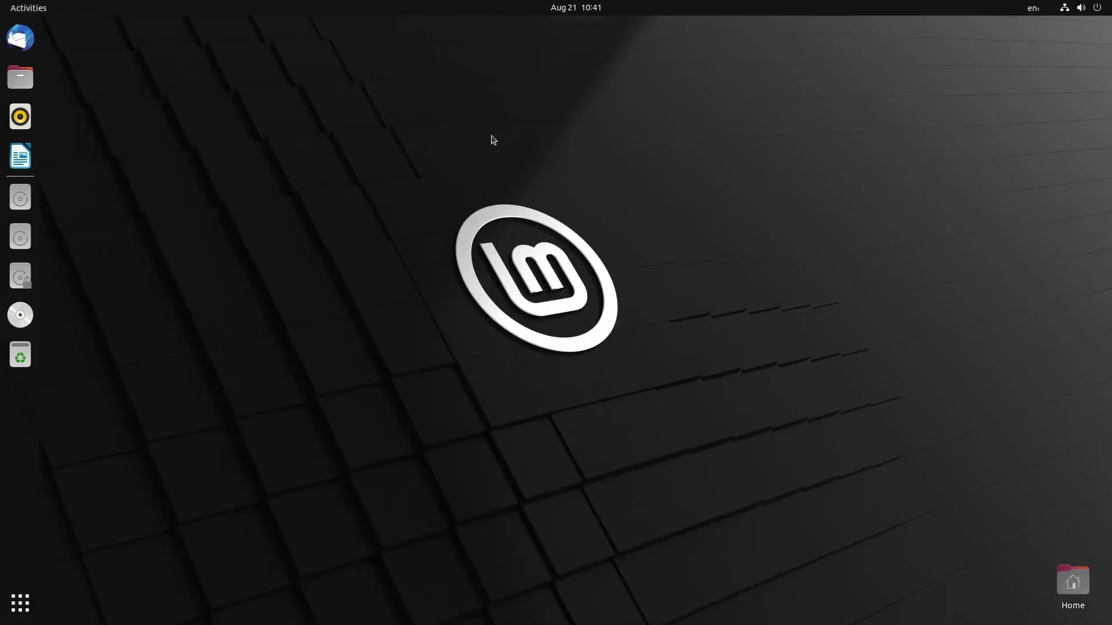
right_click(392, 337)
left_click(463, 499)
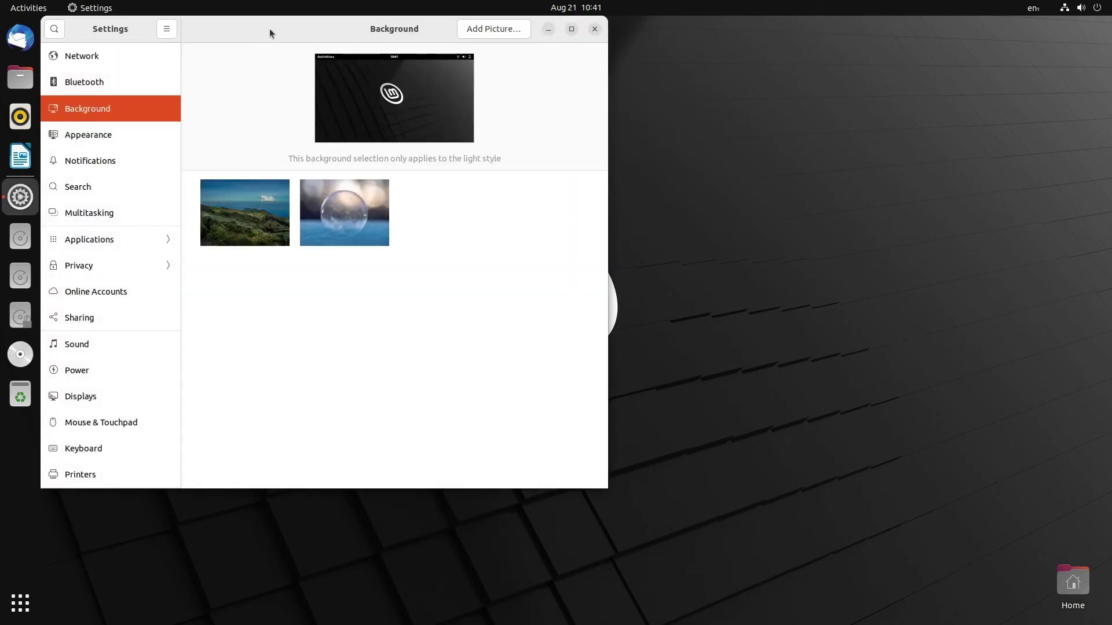
left_click_drag(269, 29, 520, 99)
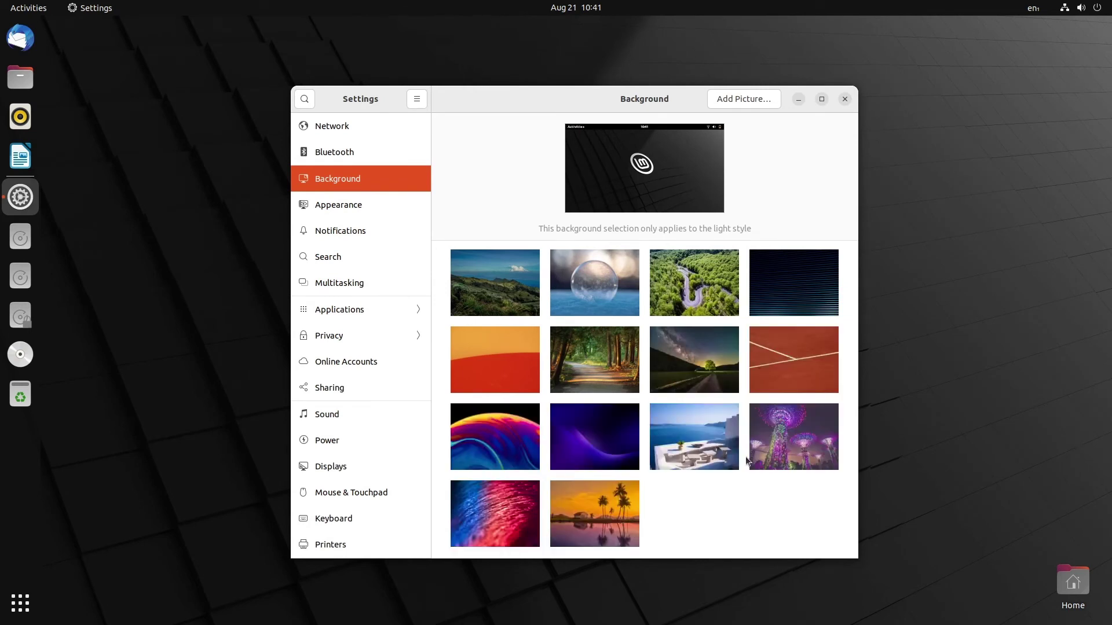
scroll(726, 385, "down", 2)
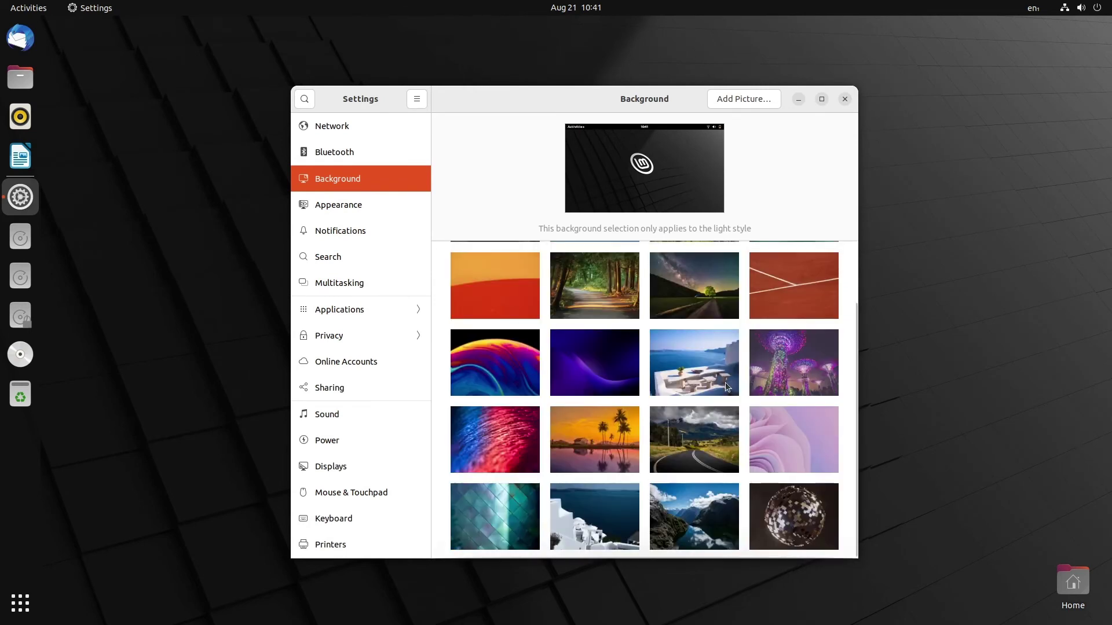
scroll(620, 492, "down", 2)
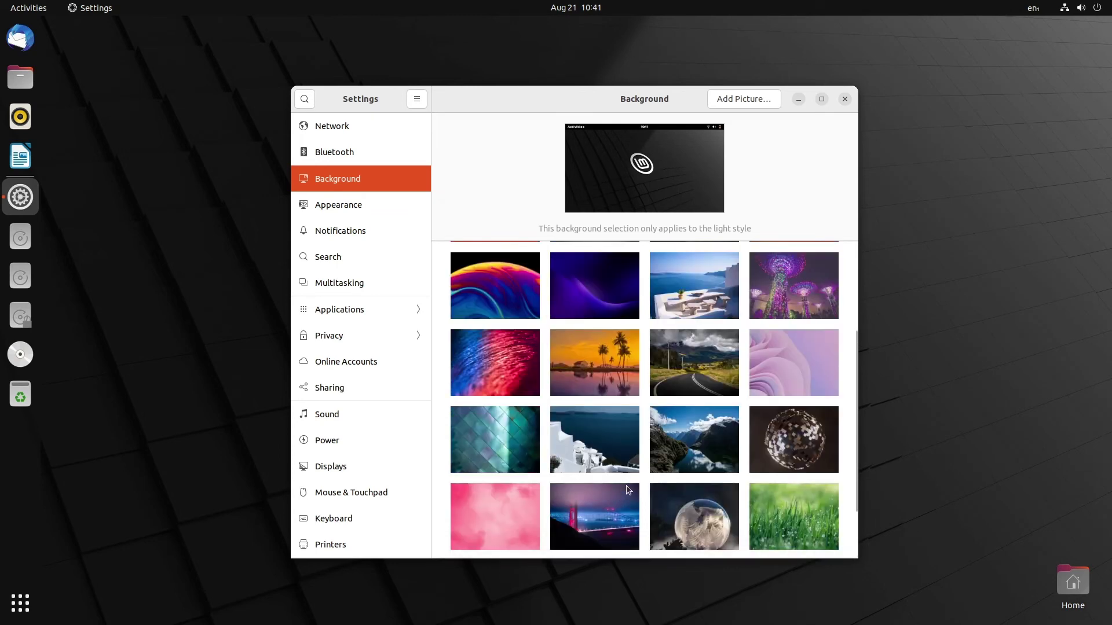
scroll(627, 490, "down", 2)
scroll(716, 449, "down", 2)
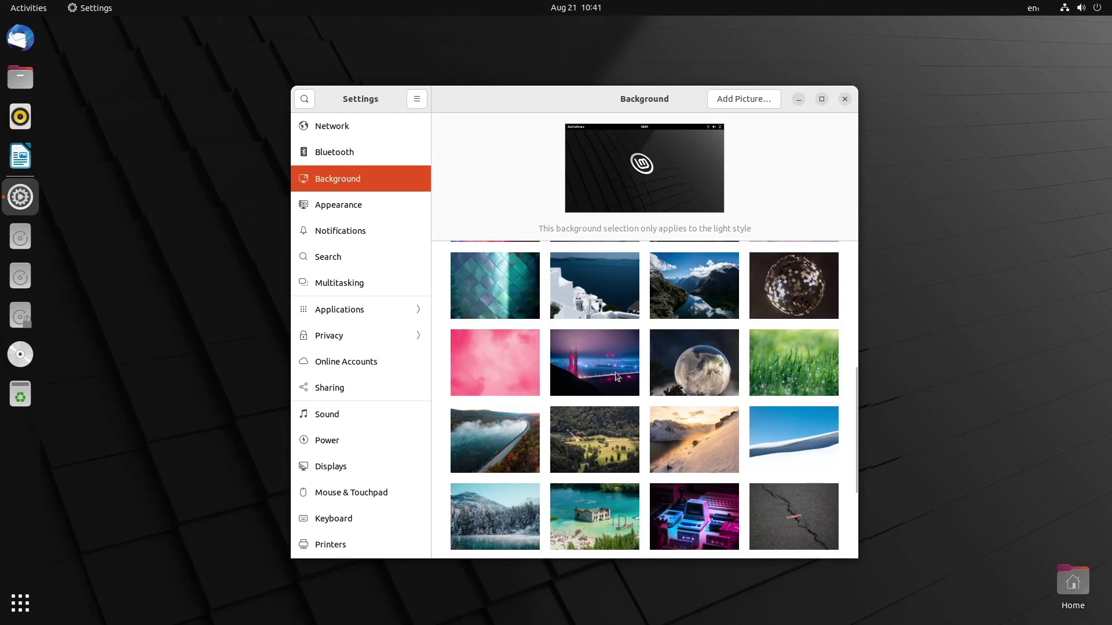
scroll(707, 457, "down", 7)
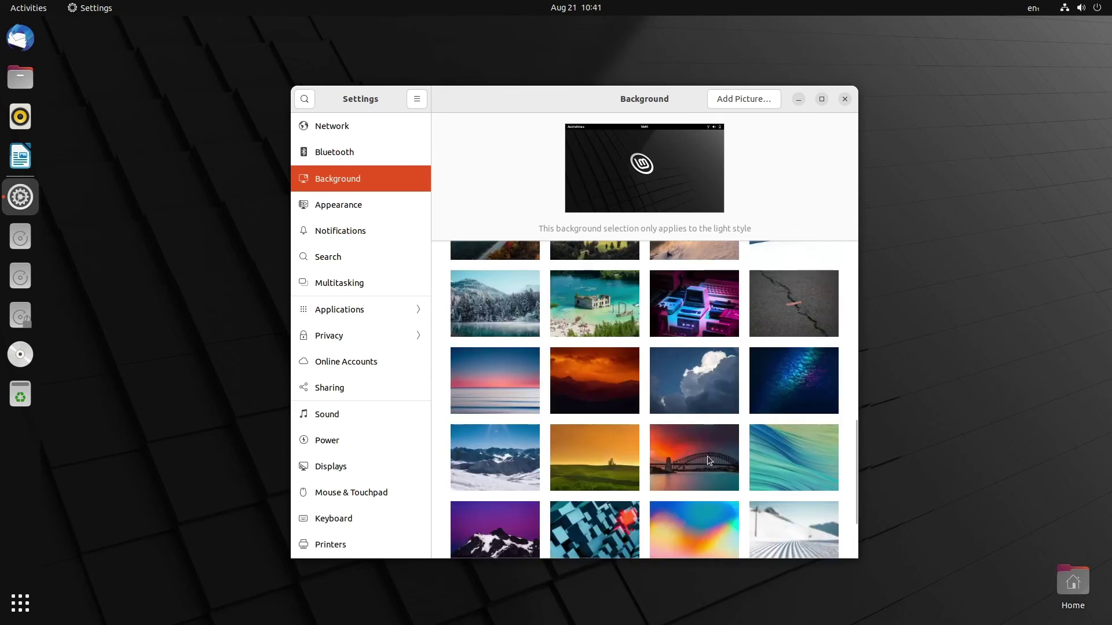
scroll(707, 456, "down", 4)
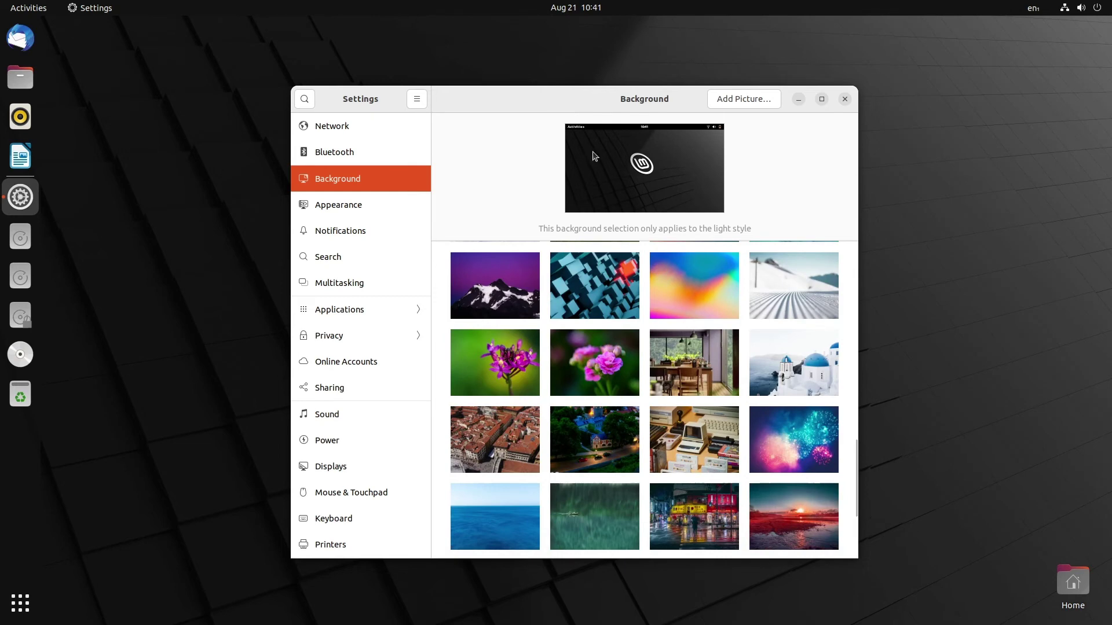
scroll(631, 406, "down", 2)
scroll(632, 407, "down", 2)
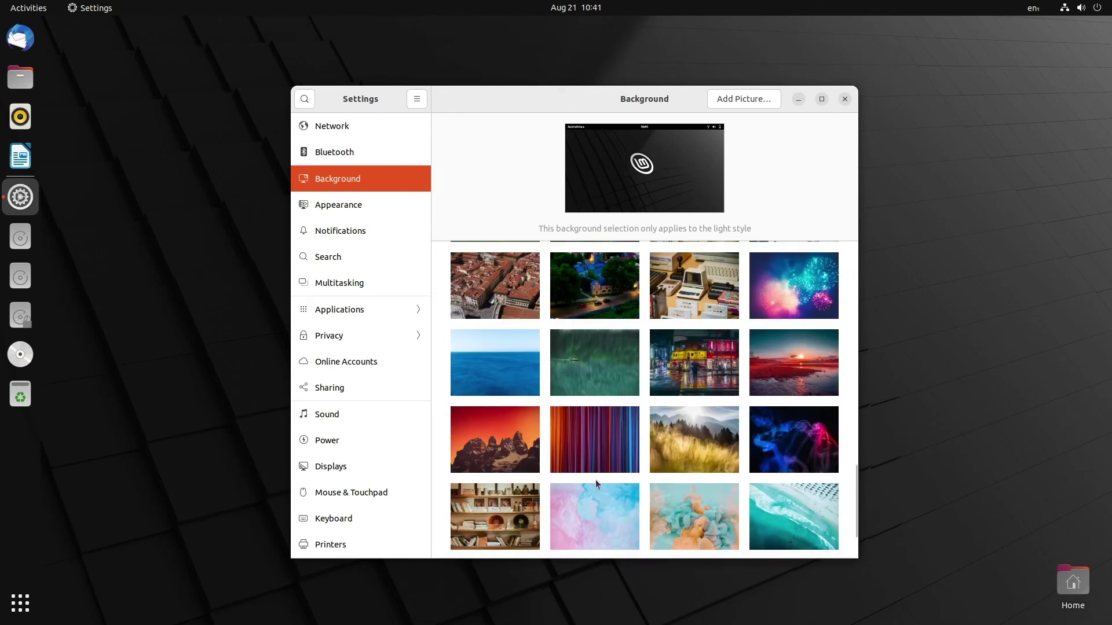
scroll(597, 483, "down", 2)
scroll(597, 483, "down", 2)
scroll(597, 484, "down", 2)
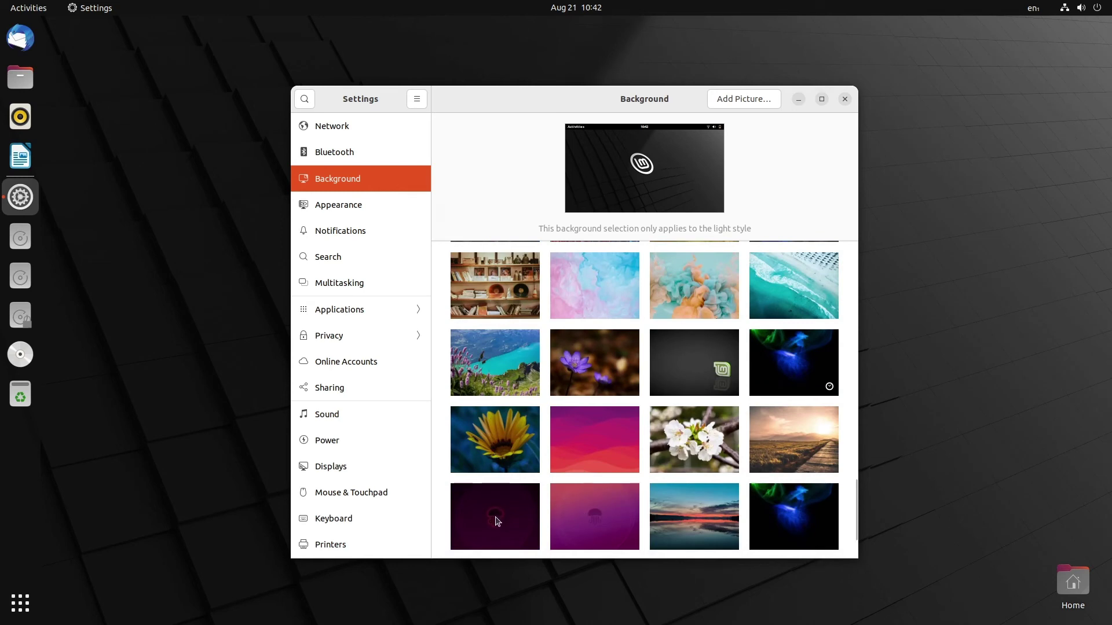
Preview the sunflower and purple circled jellyfish wallpapers, minimizing Settings to view each
left_click(472, 436)
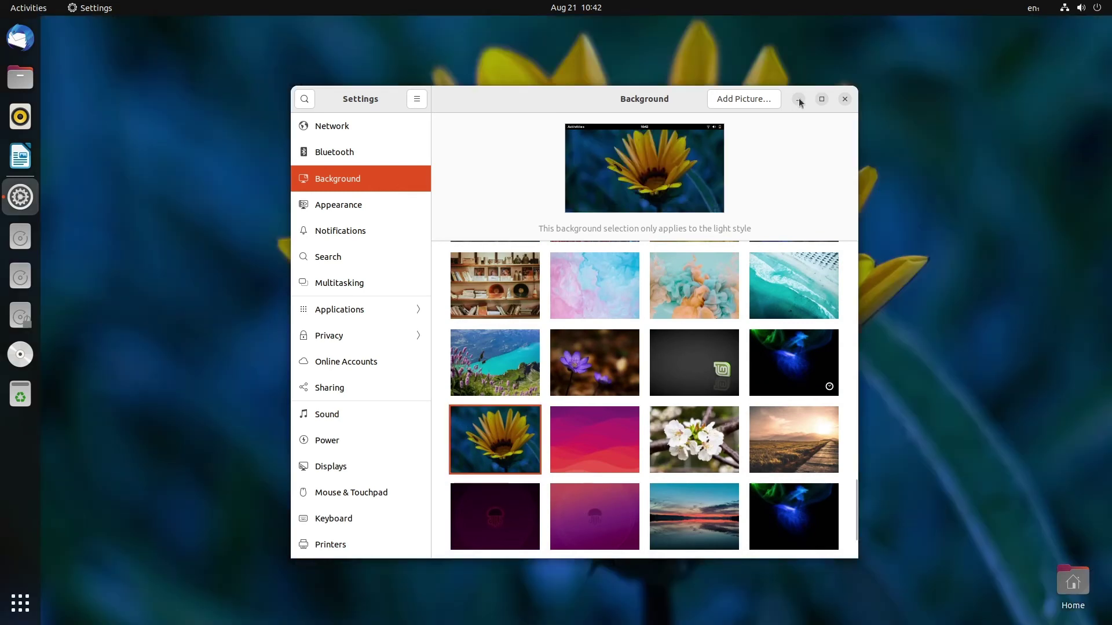
left_click(799, 100)
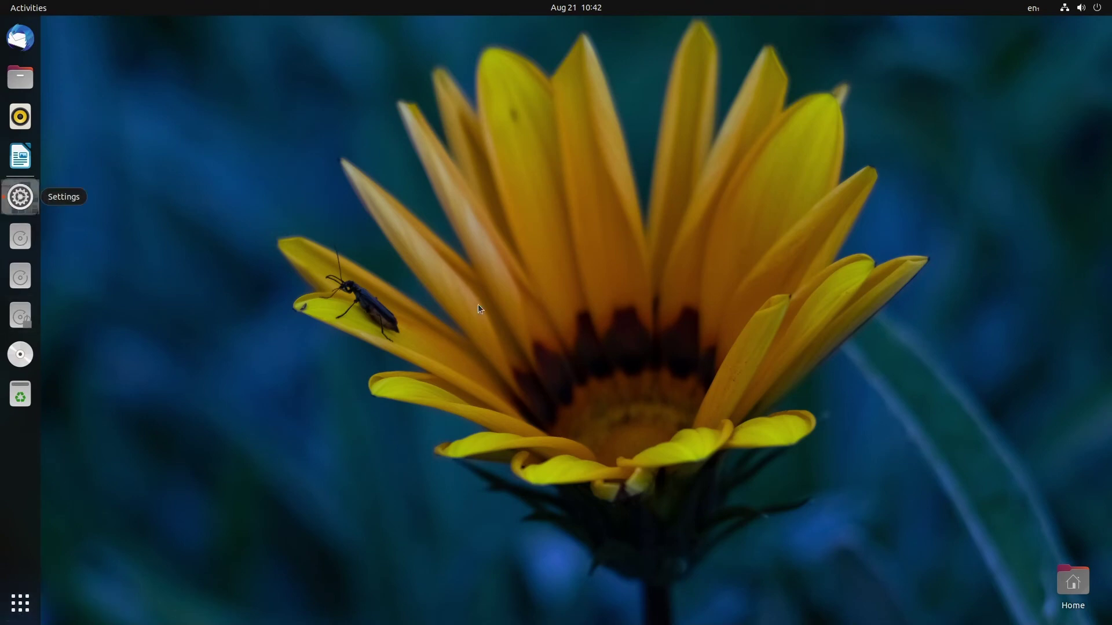
left_click(20, 197)
left_click(597, 523)
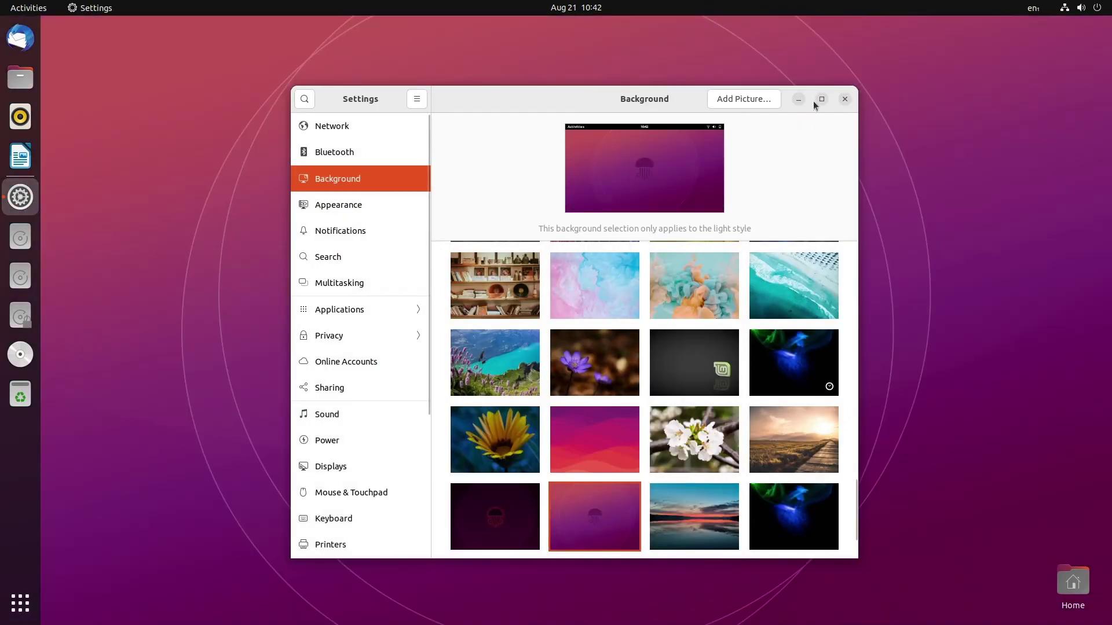
left_click(798, 100)
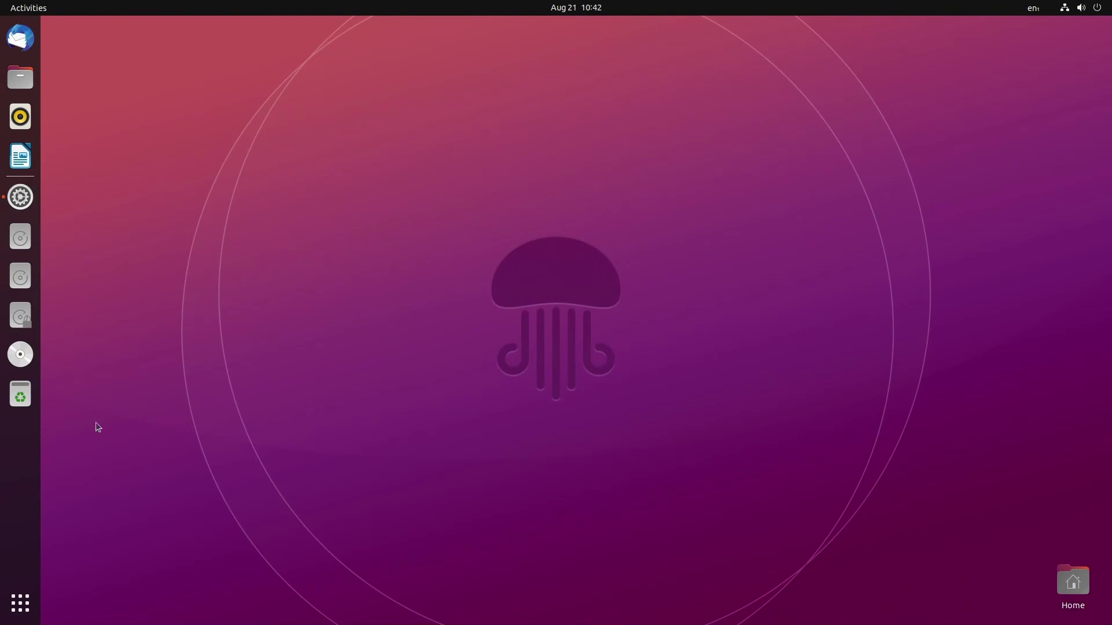
left_click(20, 603)
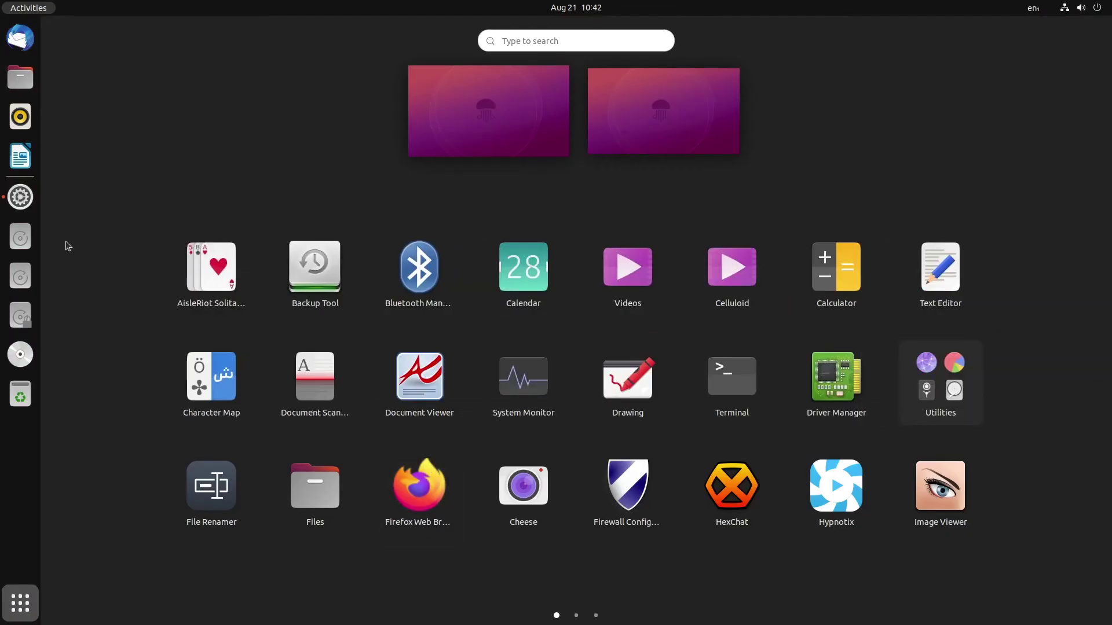
left_click(19, 197)
Try the lake sunset wallpaper, then set the purple polygon jellyfish as background
scroll(624, 395, "down", 2)
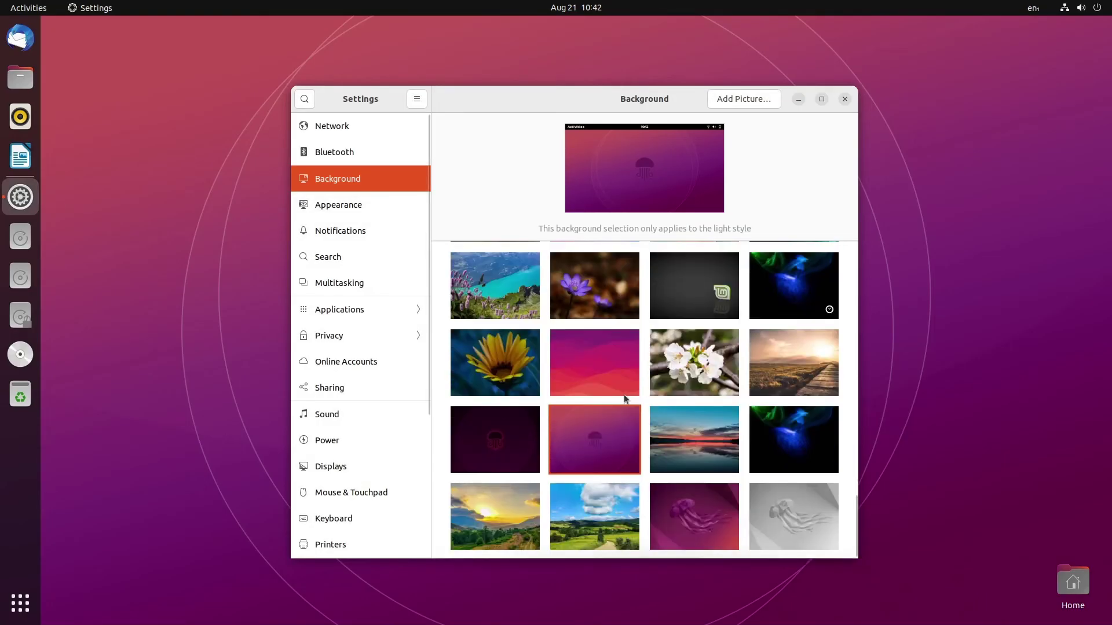
left_click(705, 448)
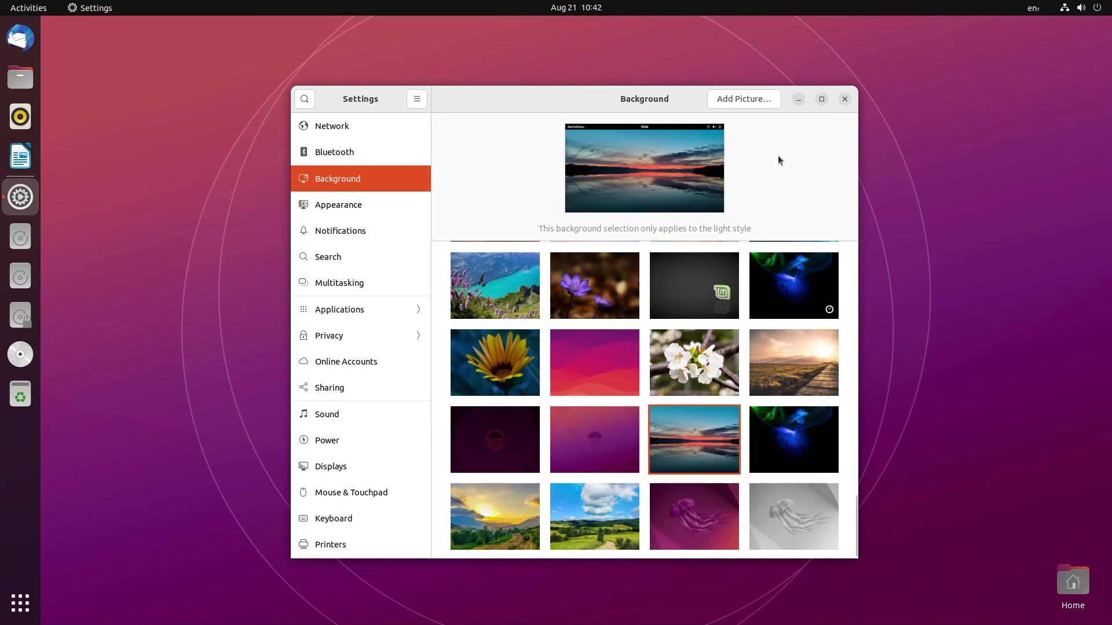
left_click(799, 99)
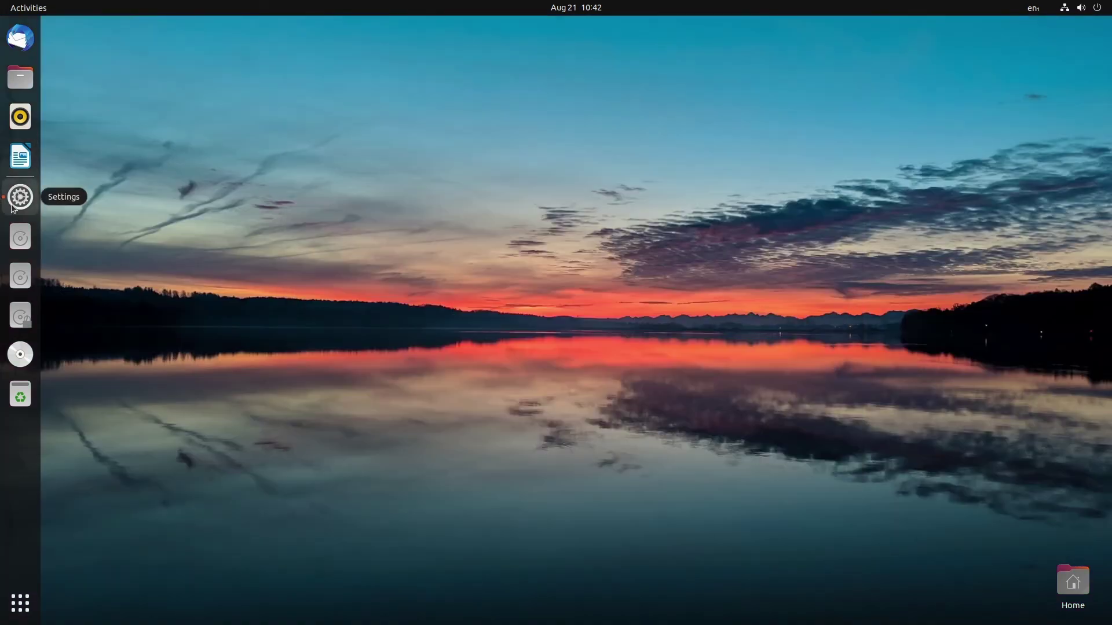
left_click(12, 207)
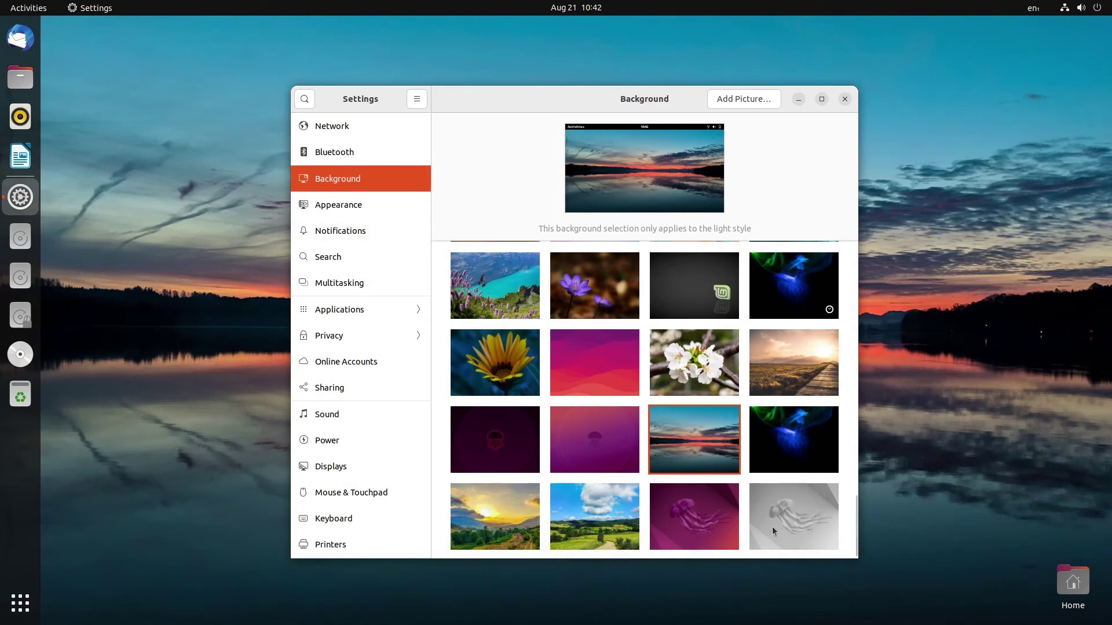
left_click(689, 522)
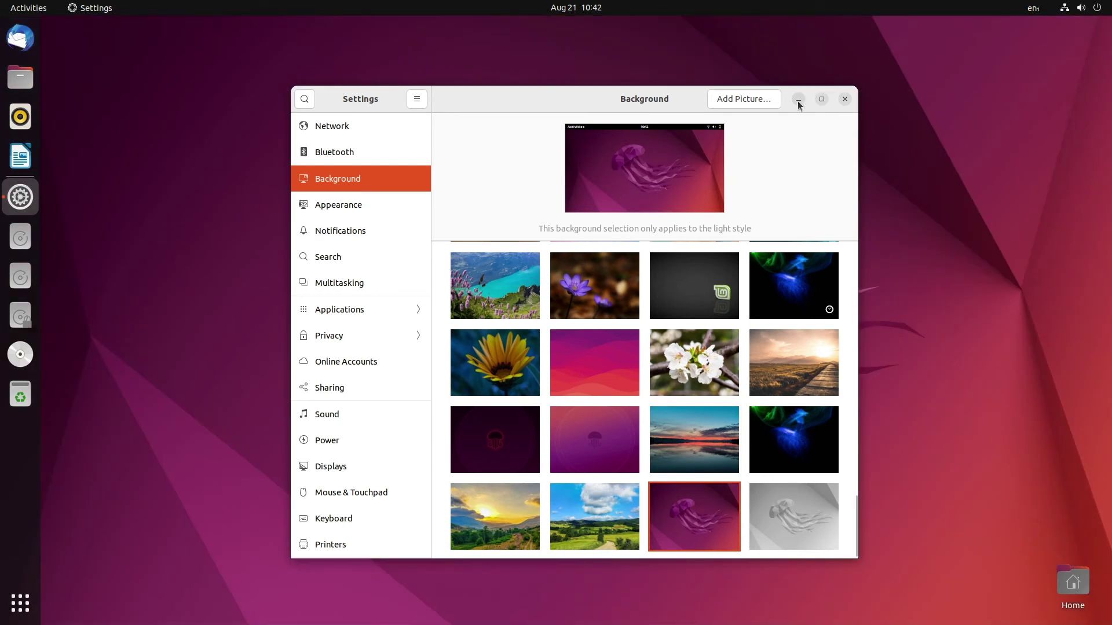
left_click(799, 100)
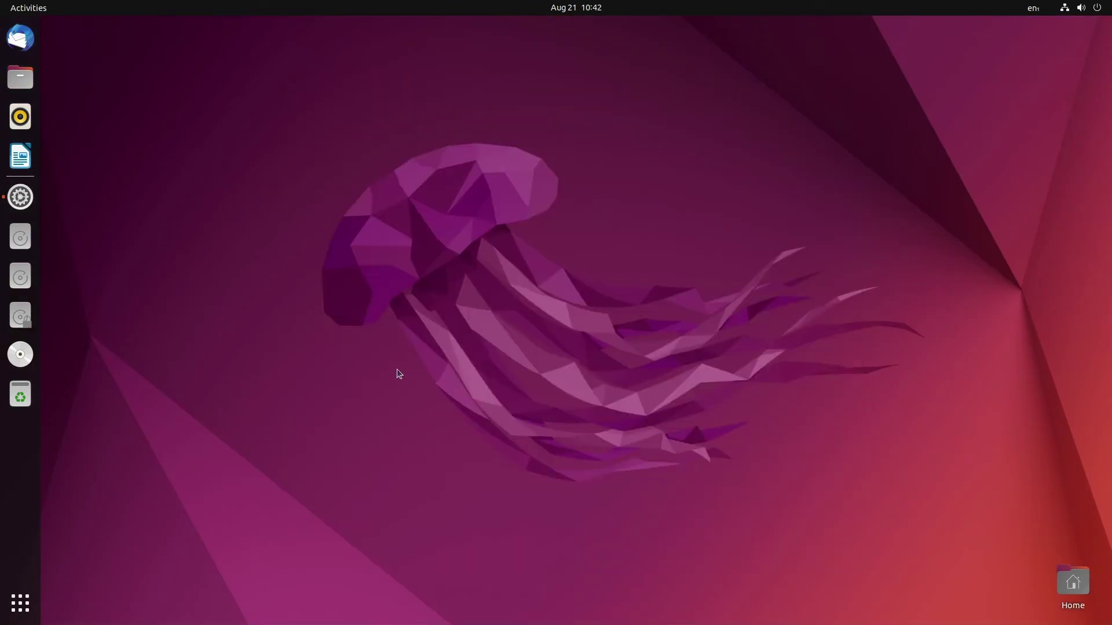
left_click(21, 197)
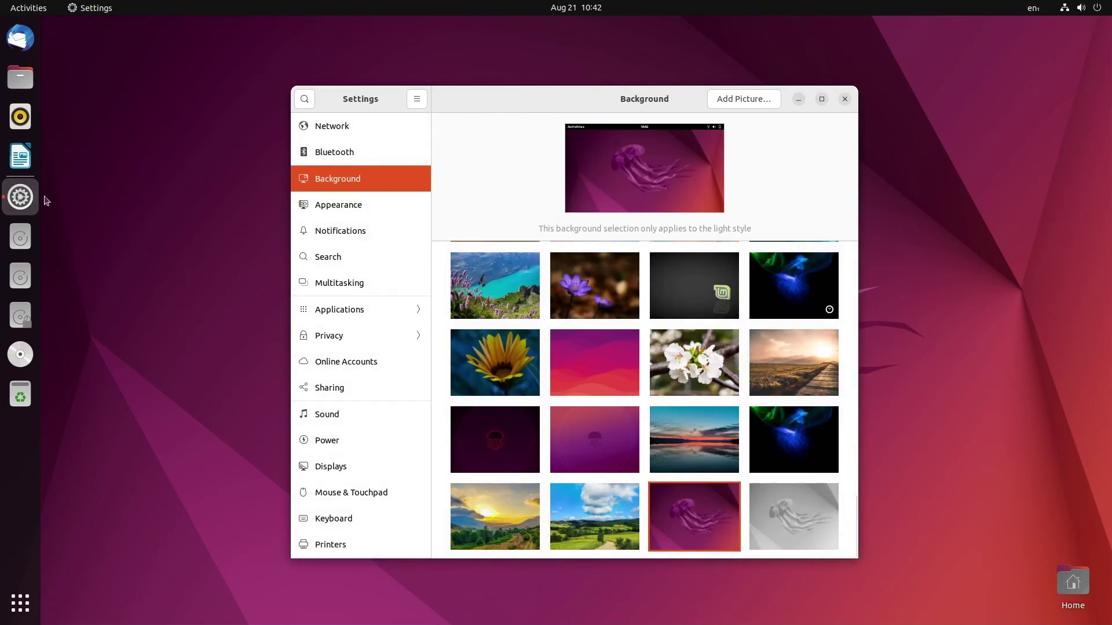
On the Appearance page, turn off Show Personal folder to hide it from the desktop
left_click(358, 211)
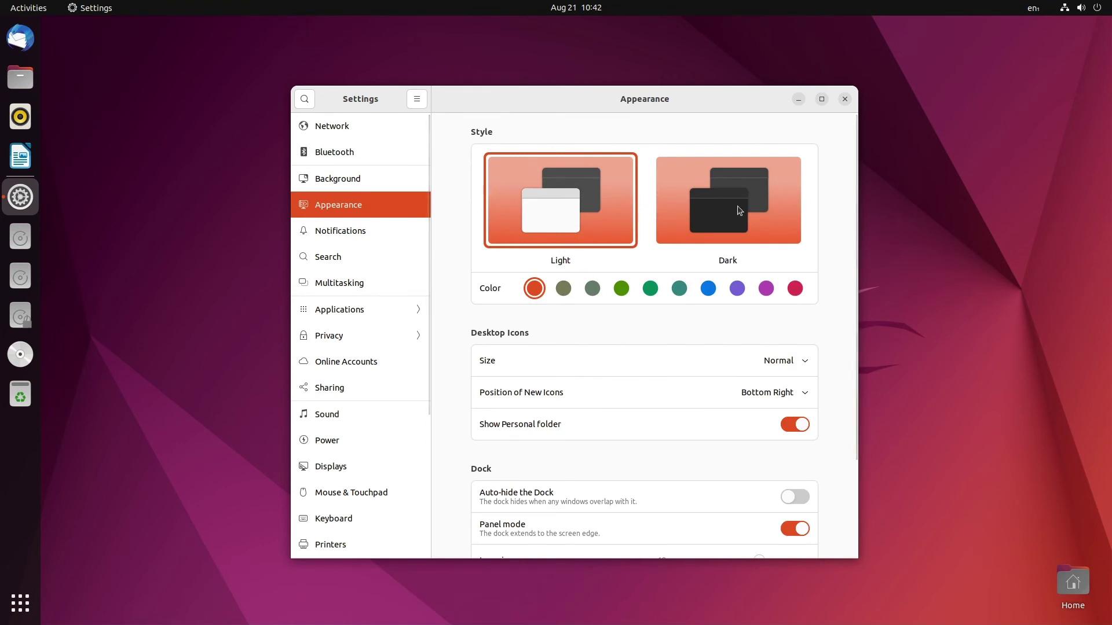
scroll(645, 373, "down", 2)
scroll(644, 375, "down", 3)
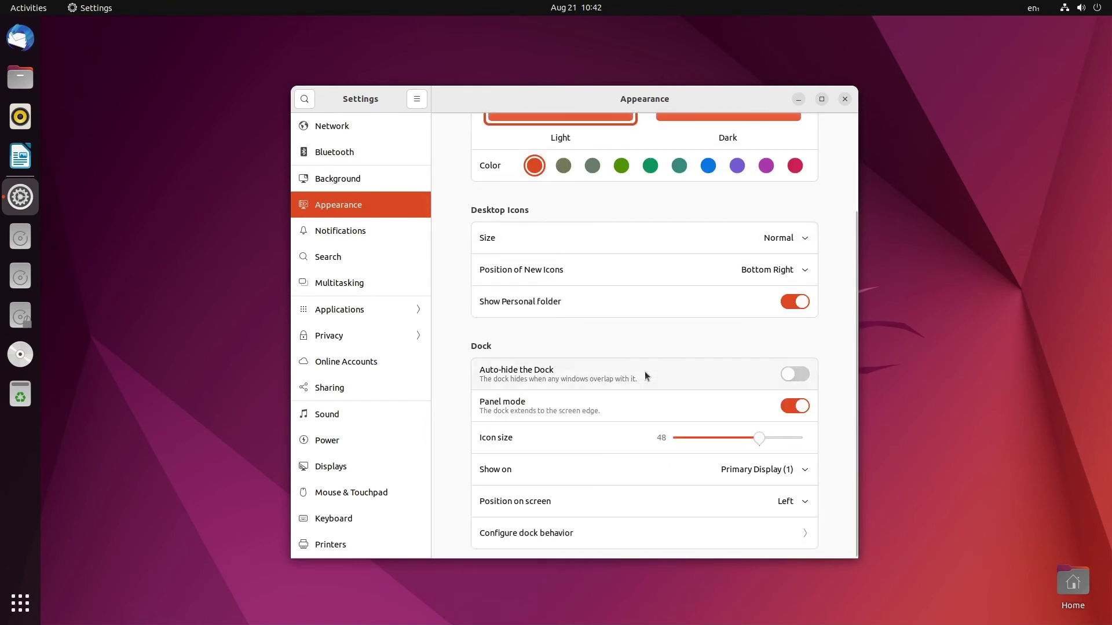
left_click(790, 301)
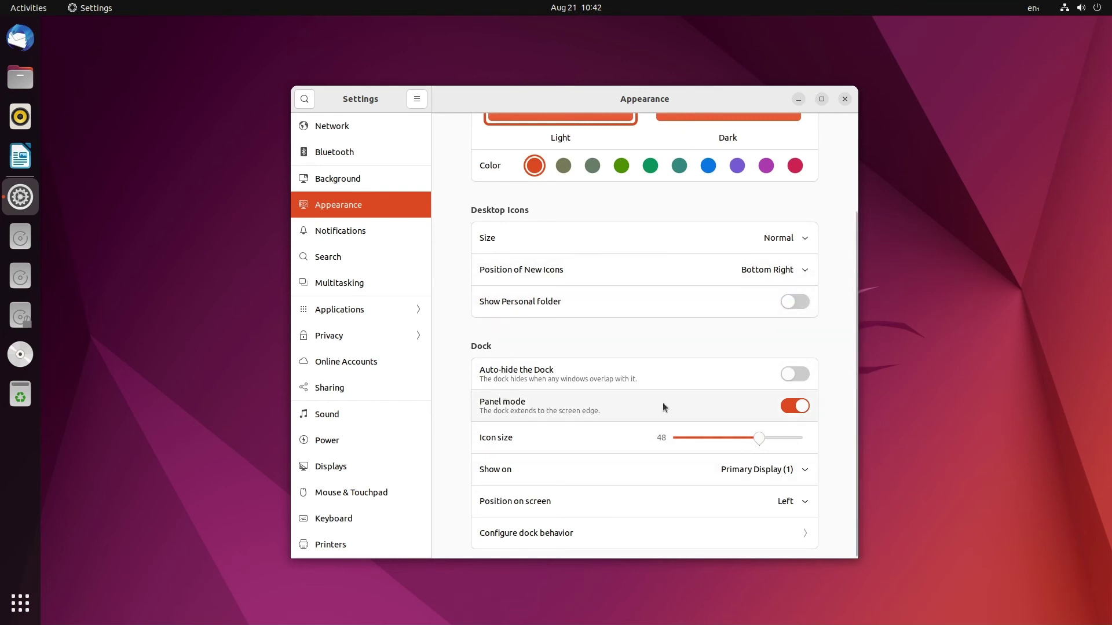
Toggle the dock's Panel mode off and back on, leaving it on
left_click(783, 407)
left_click(791, 408)
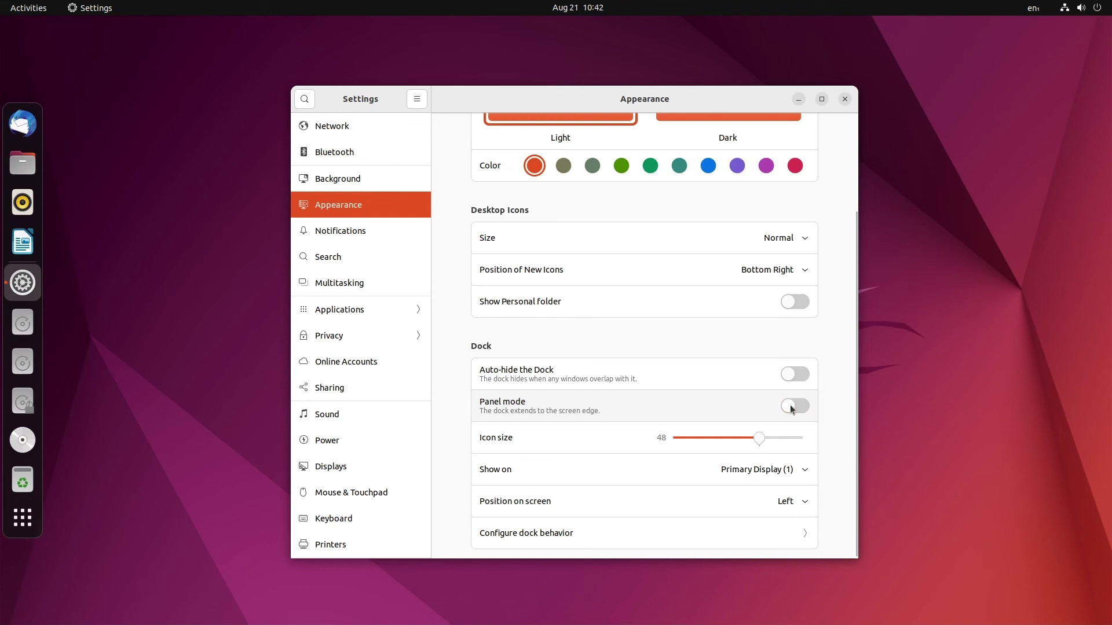
left_click(791, 407)
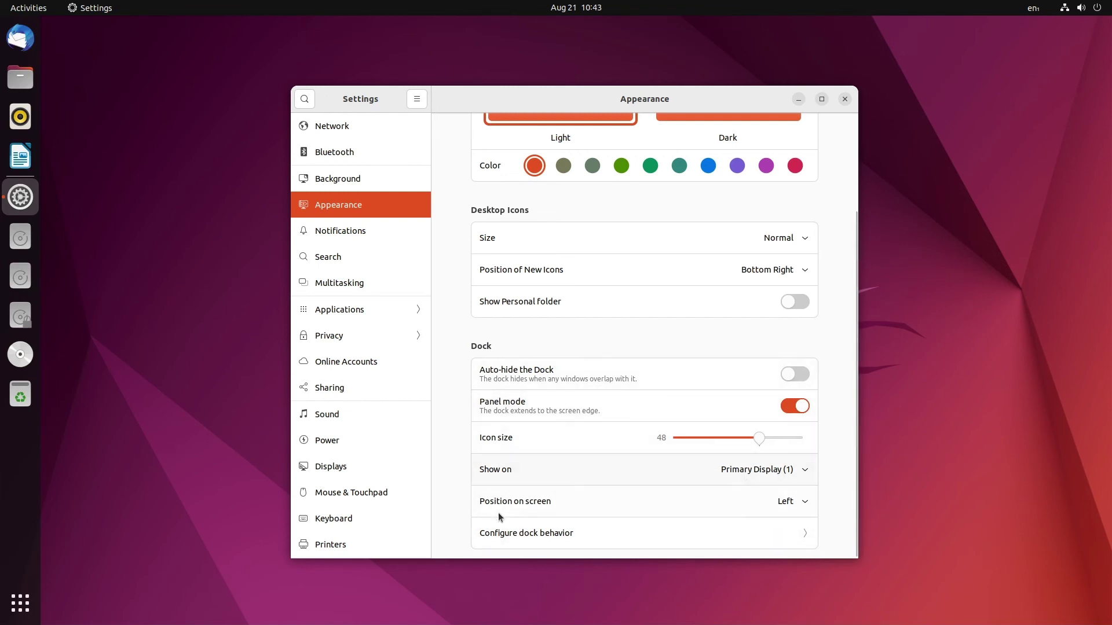
Set the dock position to Bottom and switch Panel mode off so it floats
left_click(803, 506)
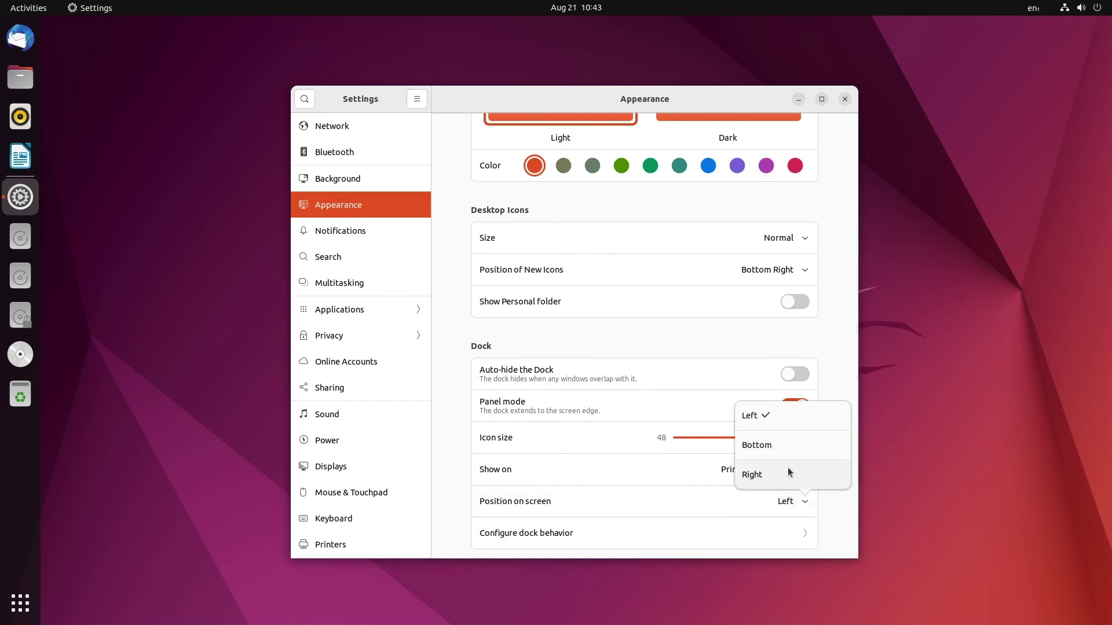
left_click(785, 449)
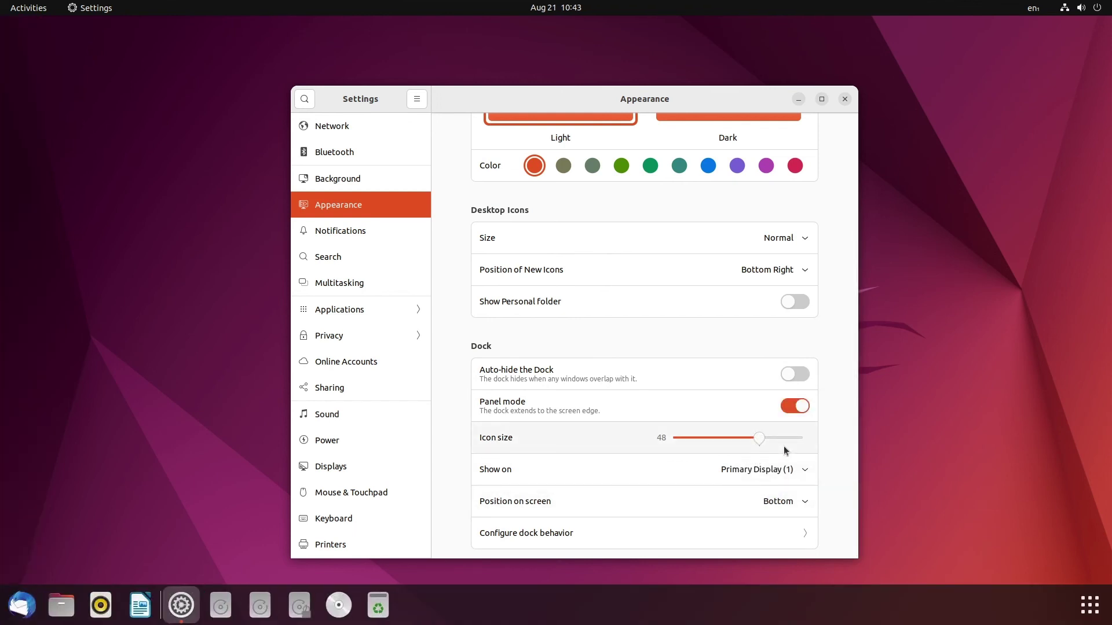
left_click(790, 406)
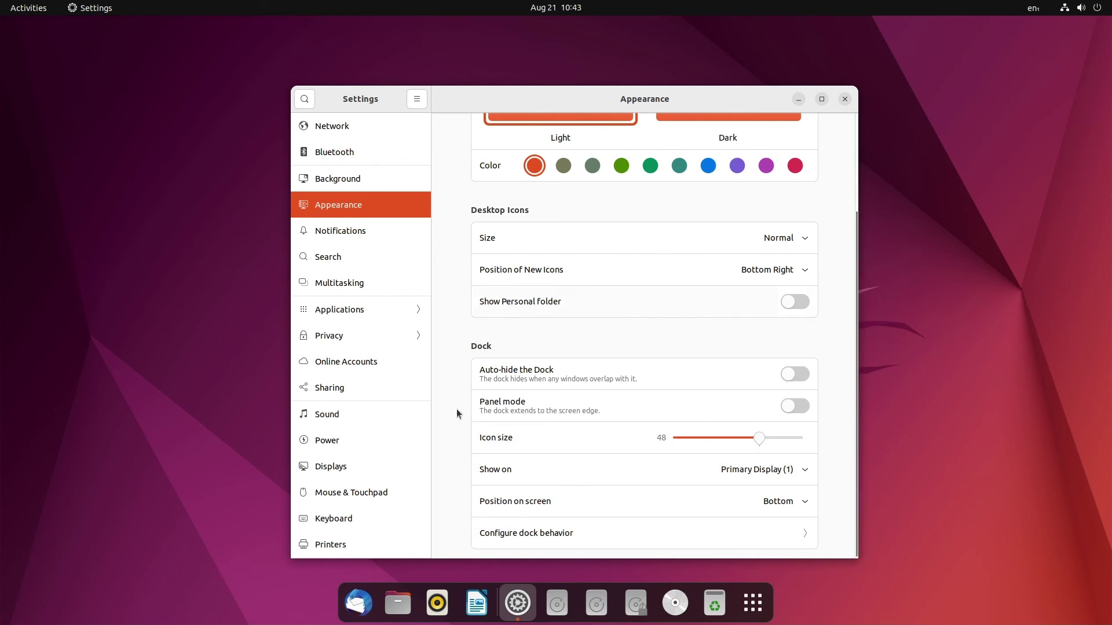
left_click_drag(426, 393, 439, 559)
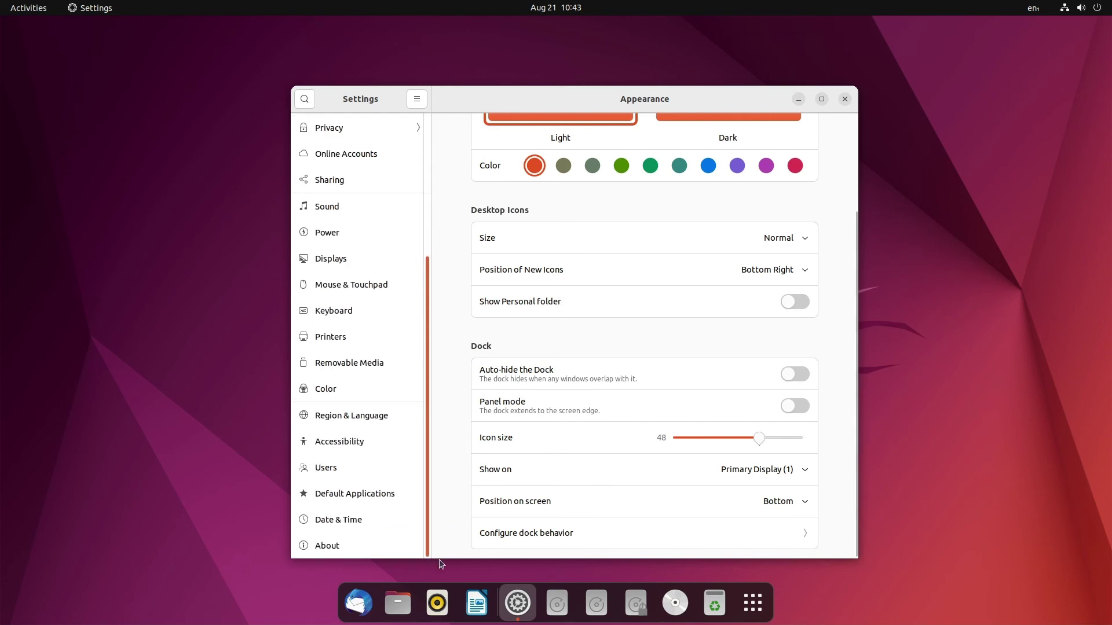
Review the system details on the About page, then close Settings
left_click(345, 553)
scroll(817, 475, "down", 1)
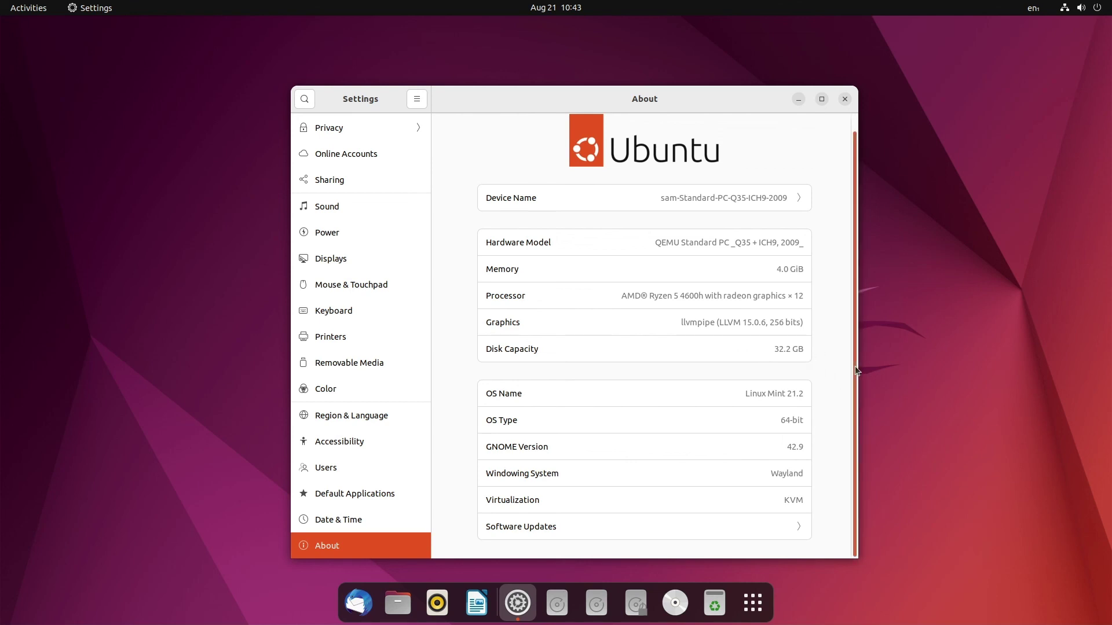
scroll(855, 366, "up", 2)
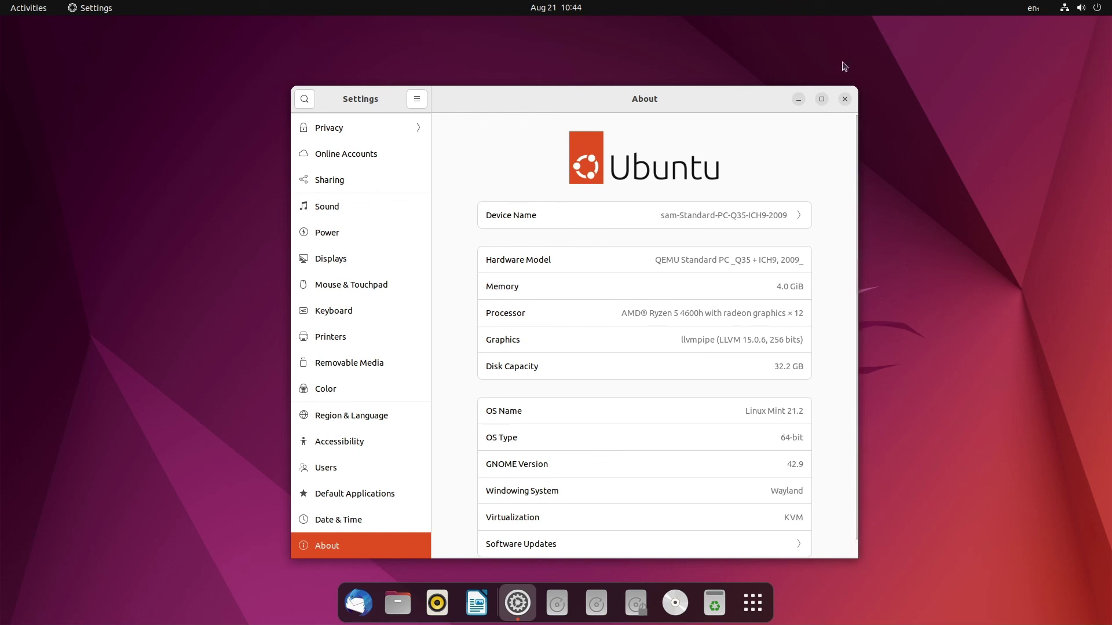
left_click(845, 99)
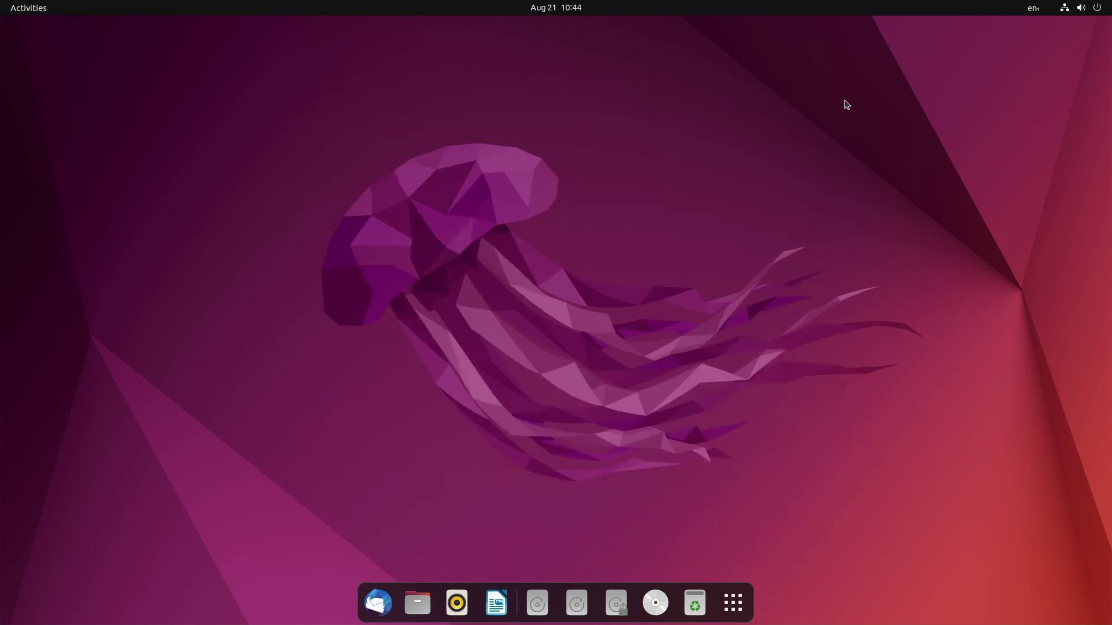